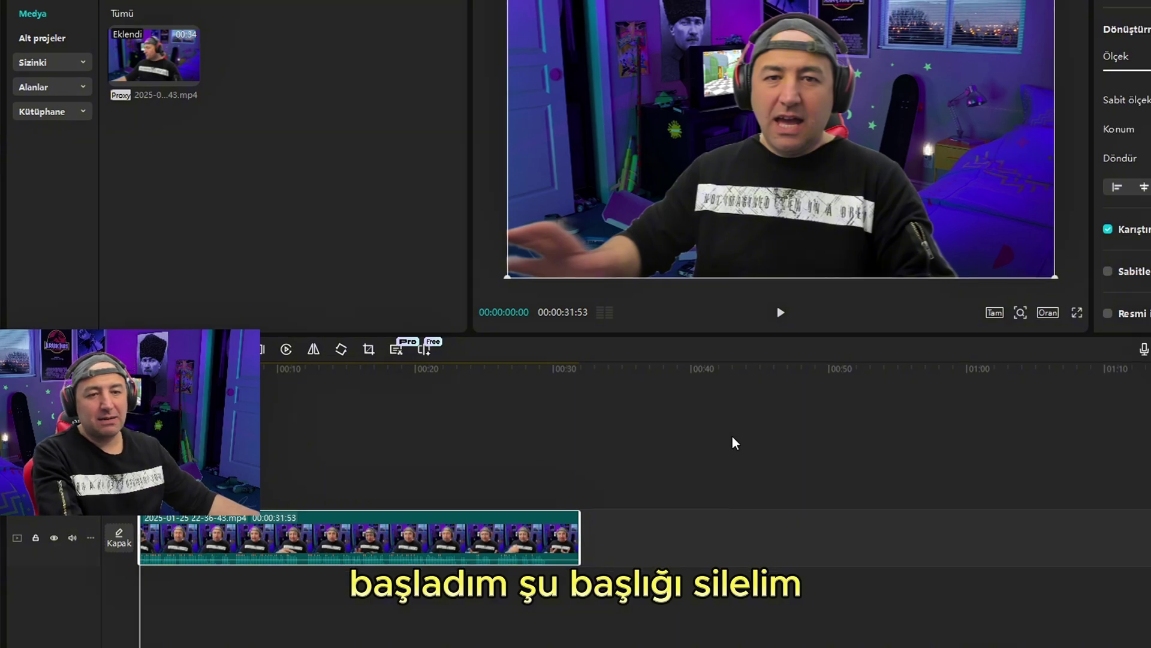
- Play the clip to locate the pause in speech and place the playhead at 00:00:07:01, where the talking resumes
key(space)
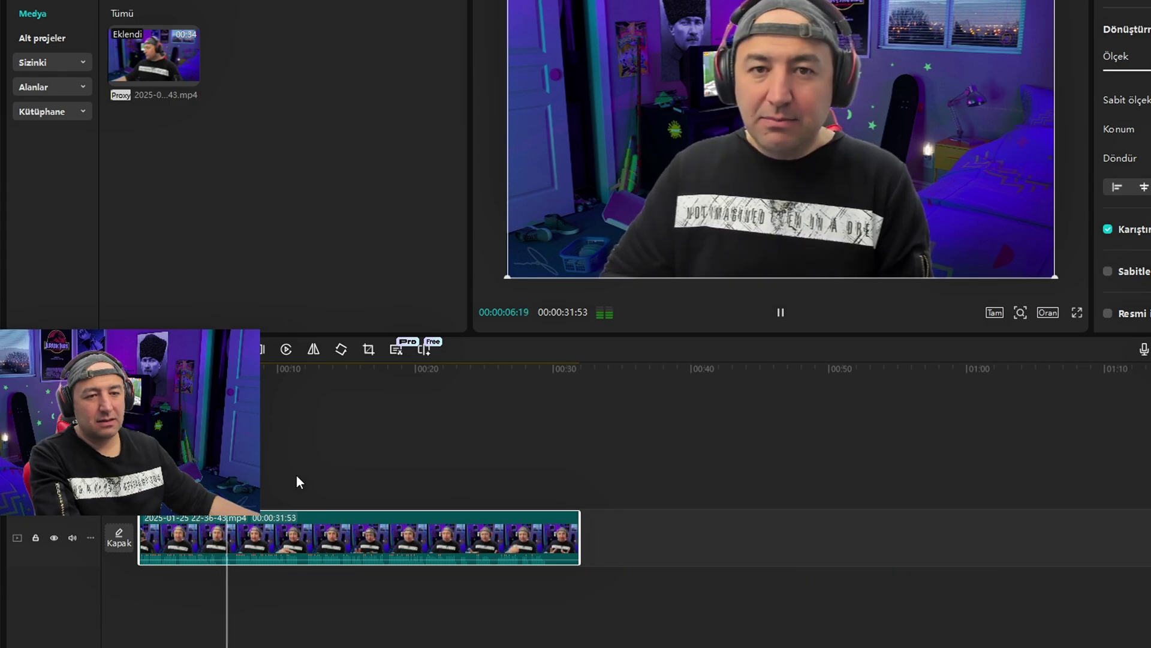
key(space)
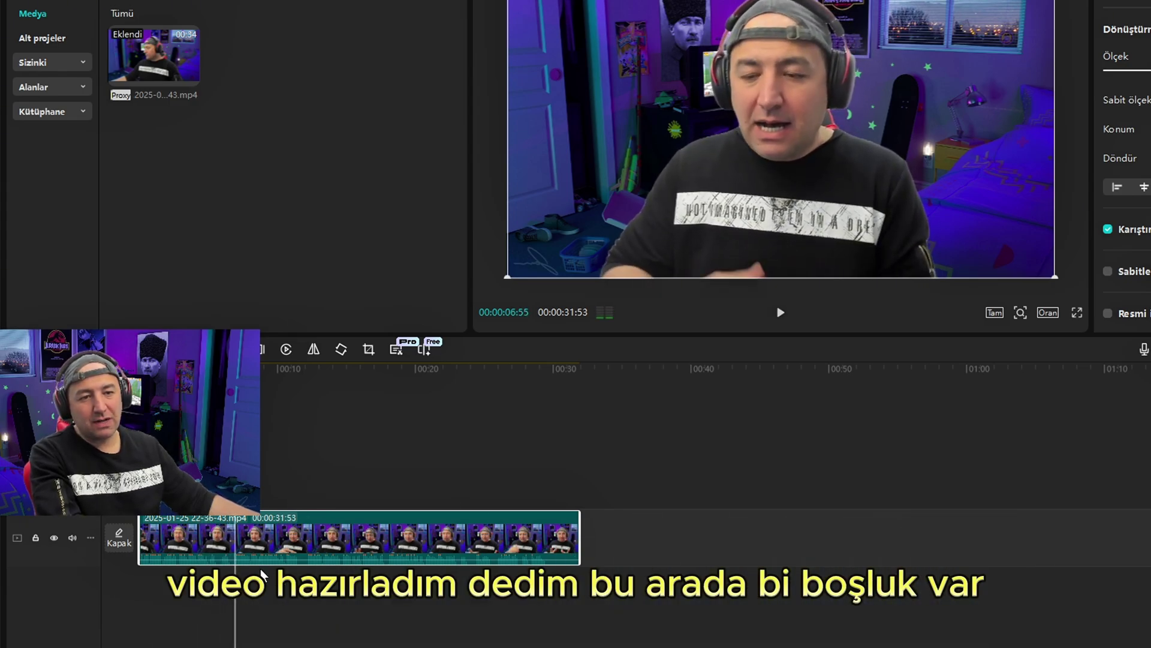
scroll(282, 567, up, 4)
scroll(299, 558, up, 2)
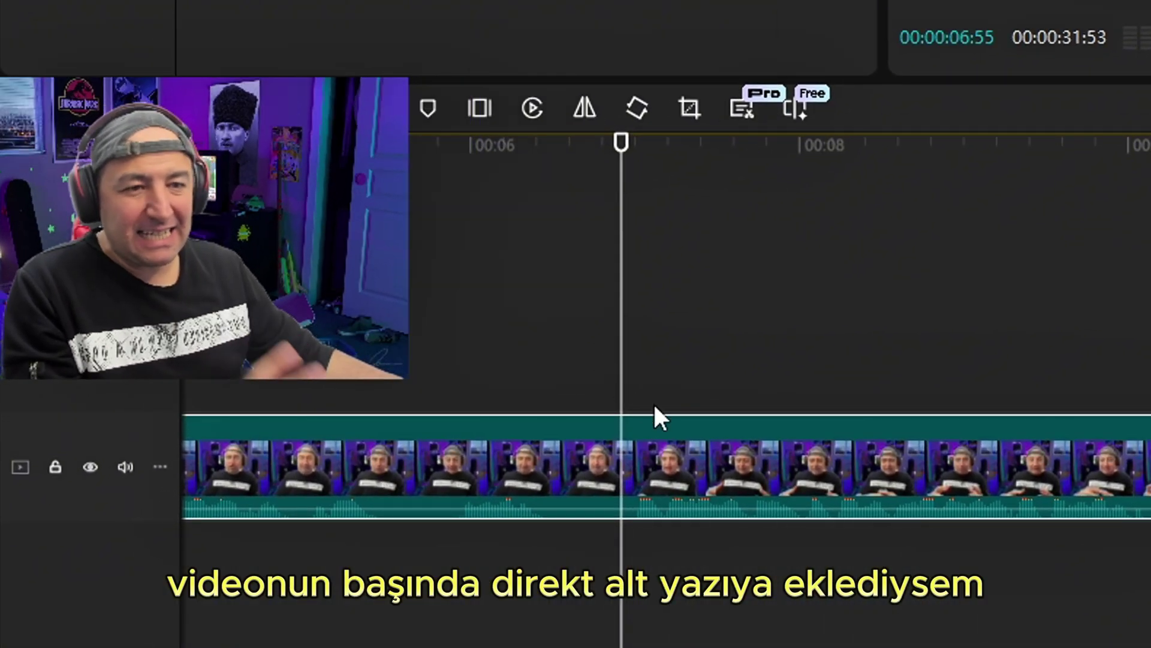
click(685, 420)
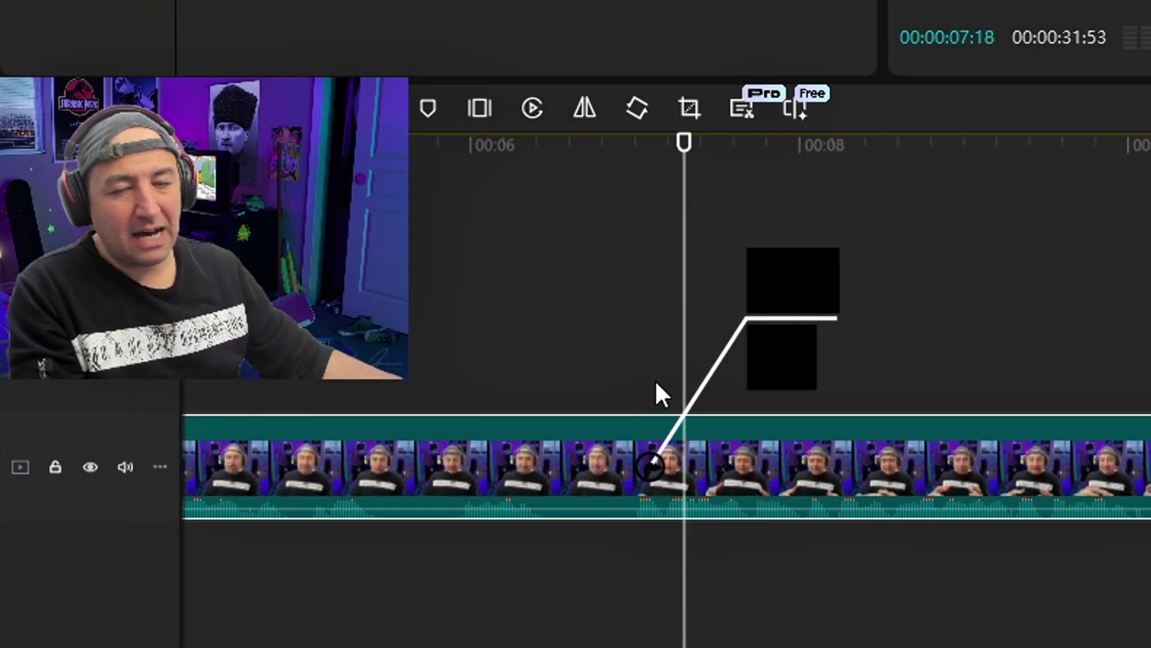
drag(686, 385, 637, 390)
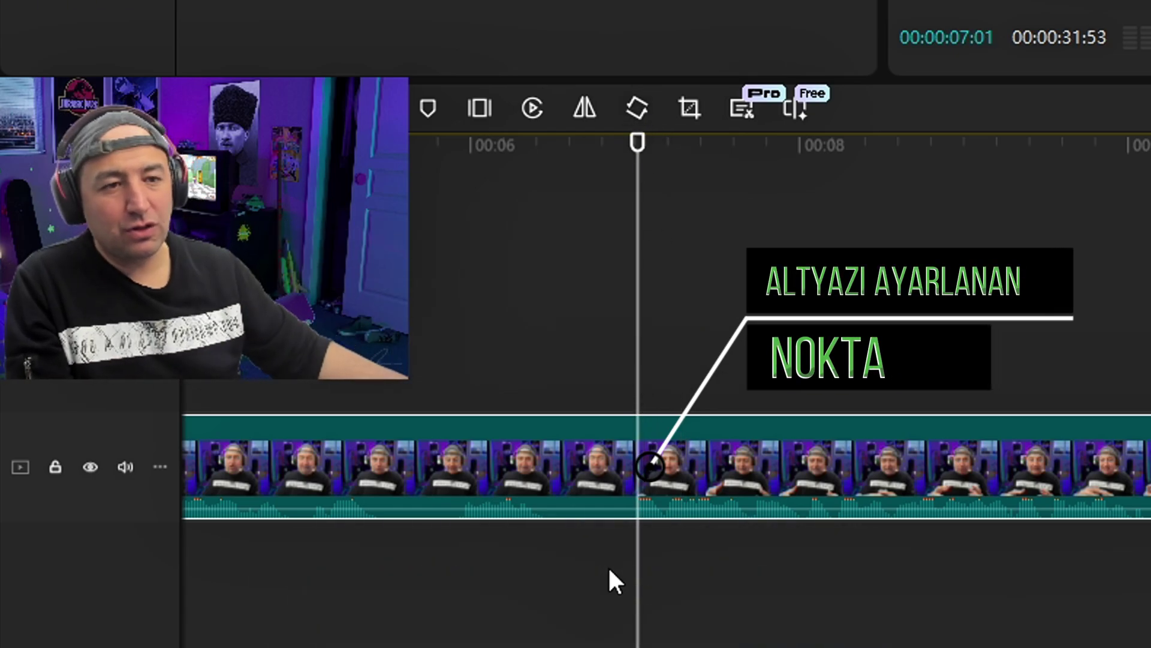
- Try to cut the silent pause out of the clip by splitting before it and trimming the second part, and undo the cuts
click(619, 380)
key(ctrl+b)
drag(543, 401, 629, 450)
key(q)
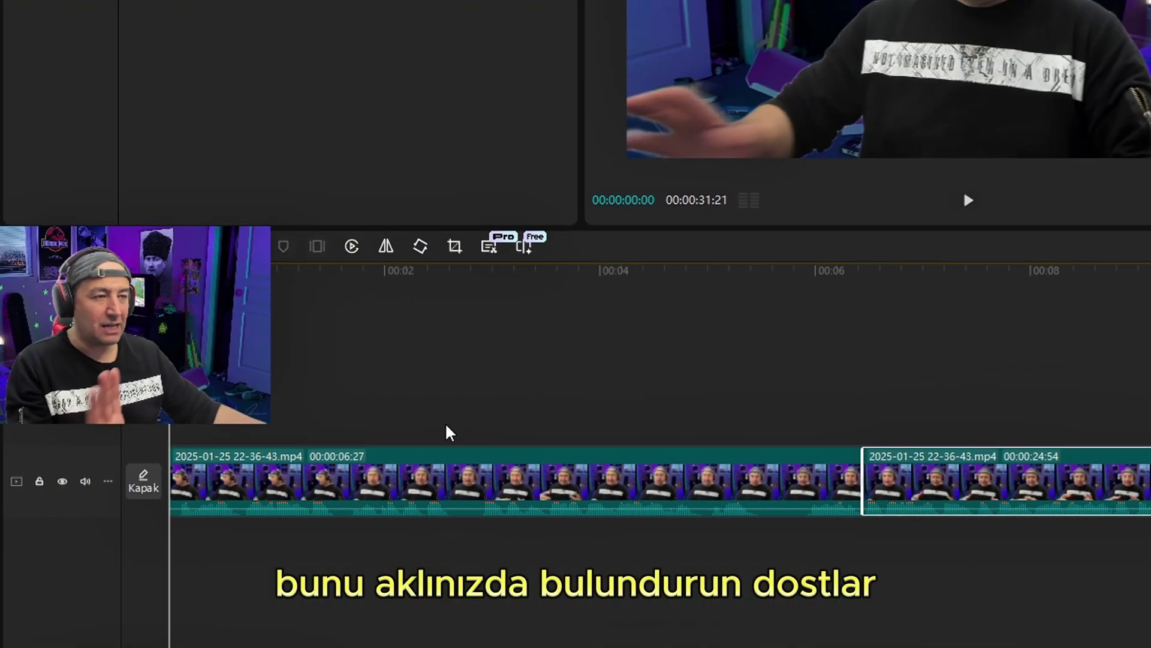
key(ctrl+z)
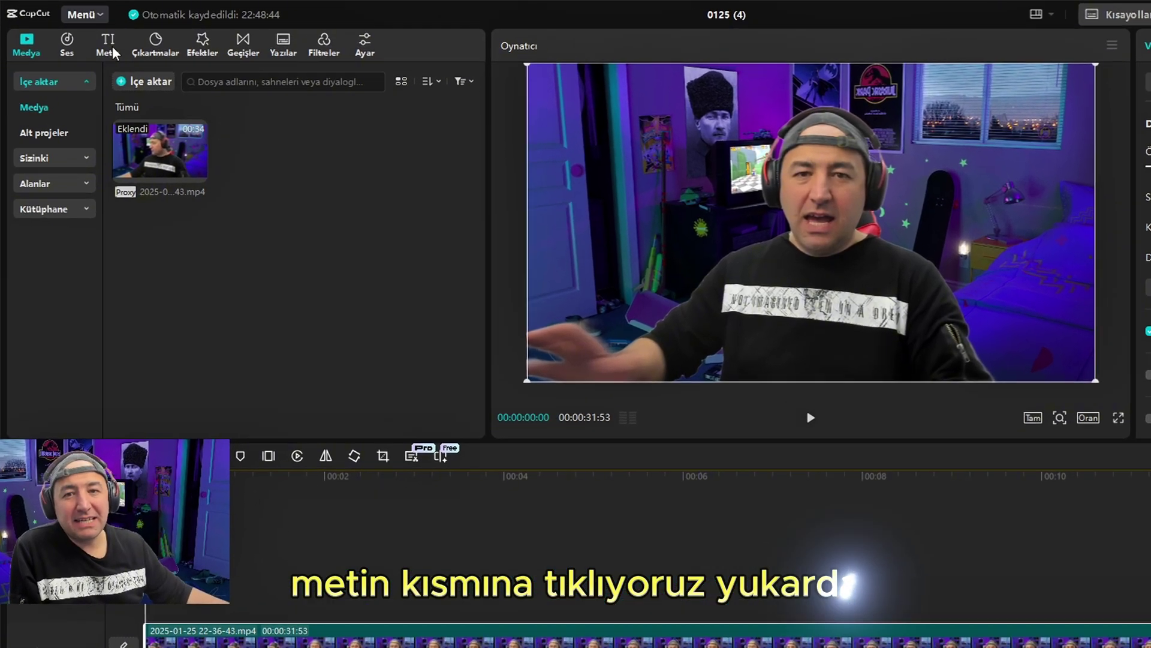
- Generate automatic captions for the clip with Türkçe as the spoken language
click(81, 33)
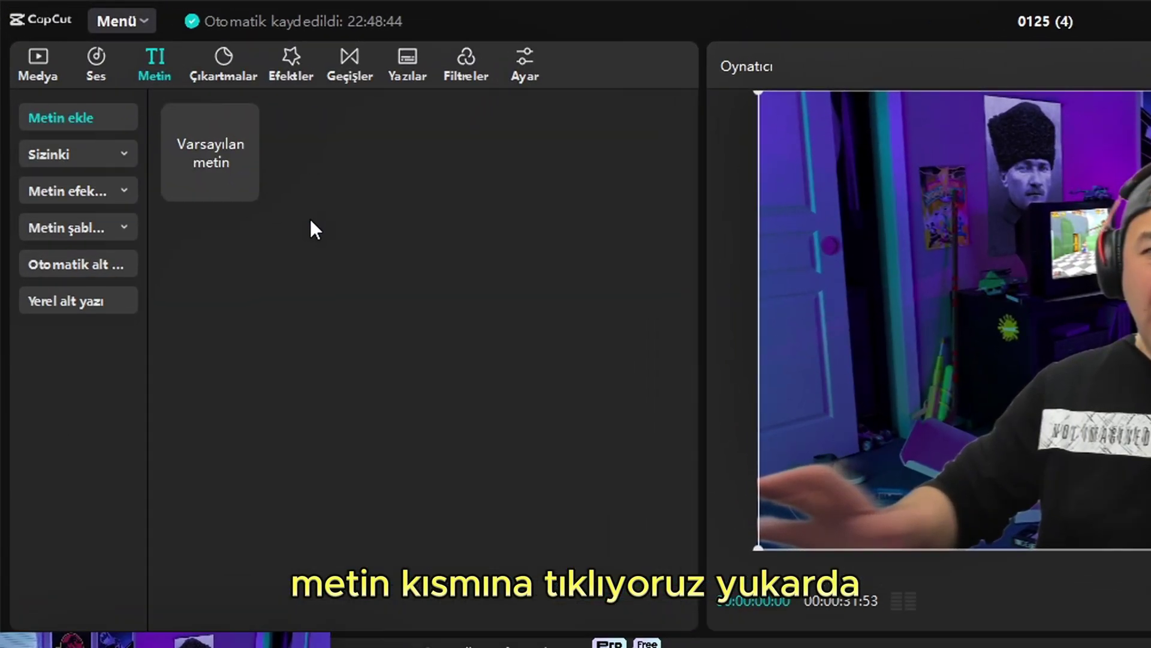
click(109, 270)
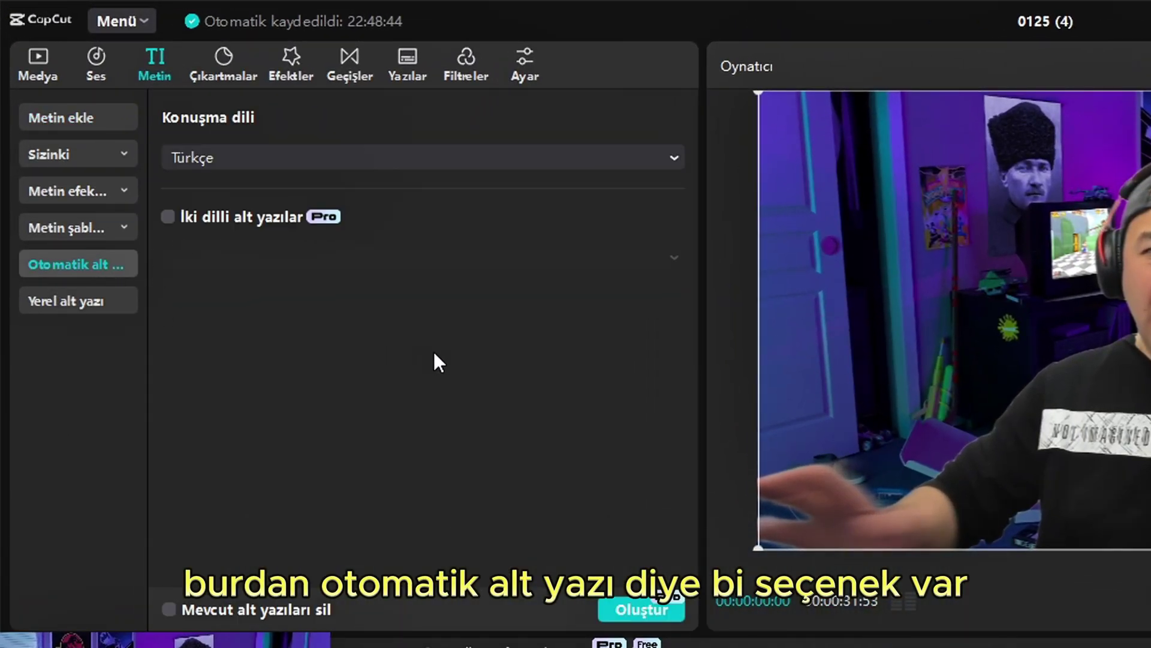
click(618, 161)
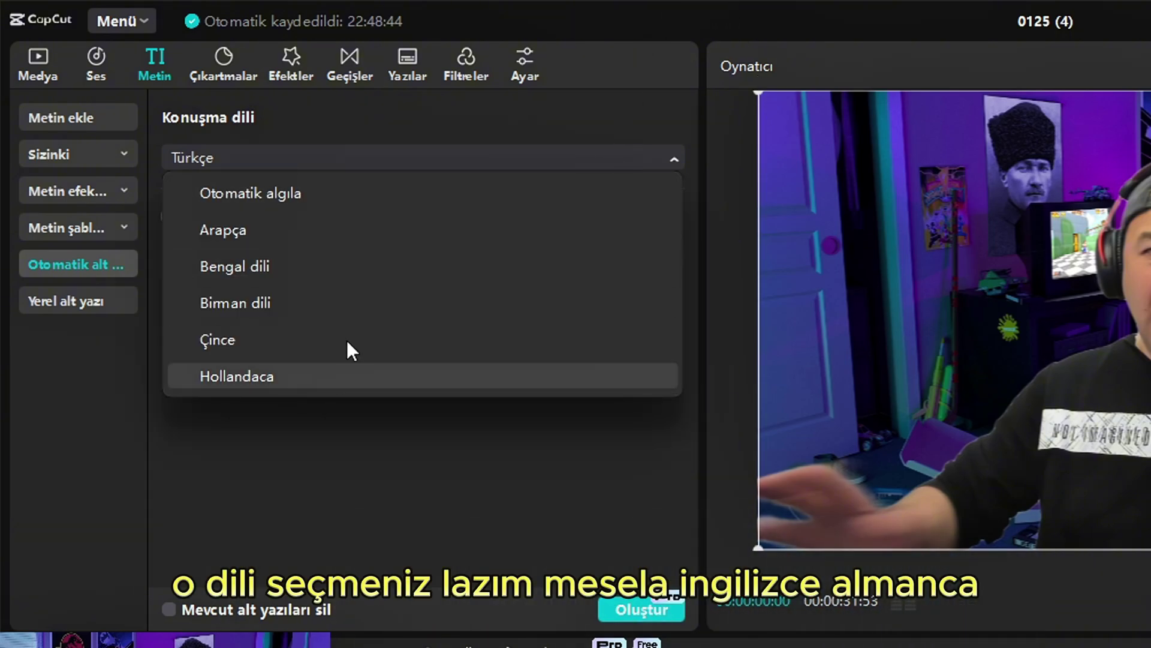
scroll(348, 336, down, 8)
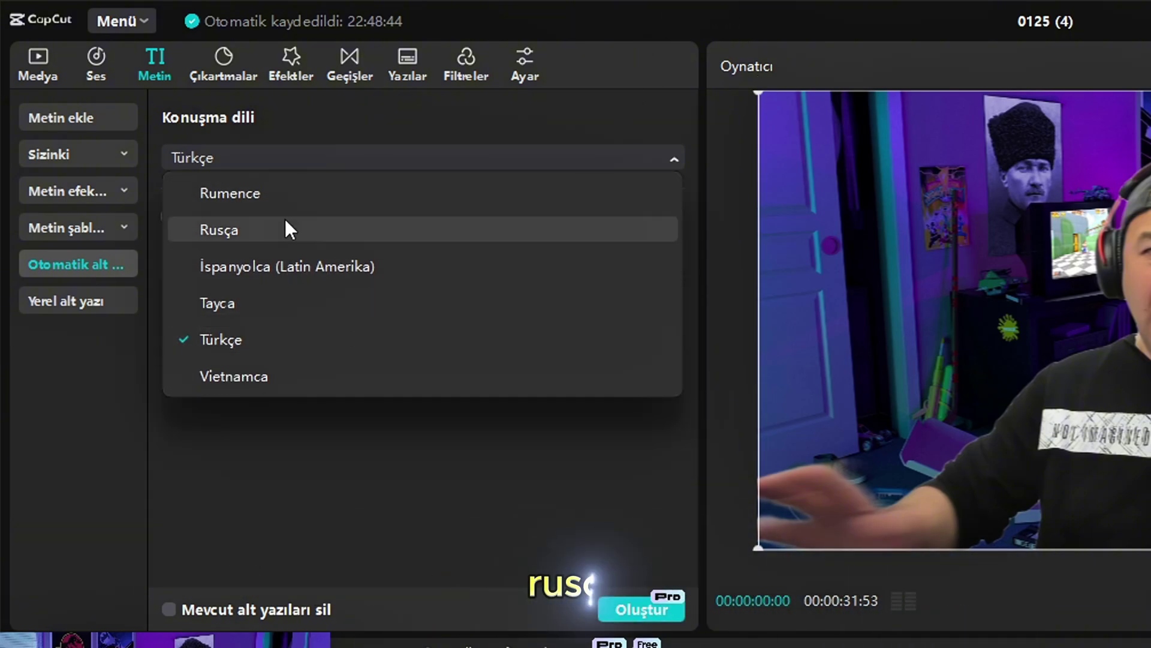
click(397, 483)
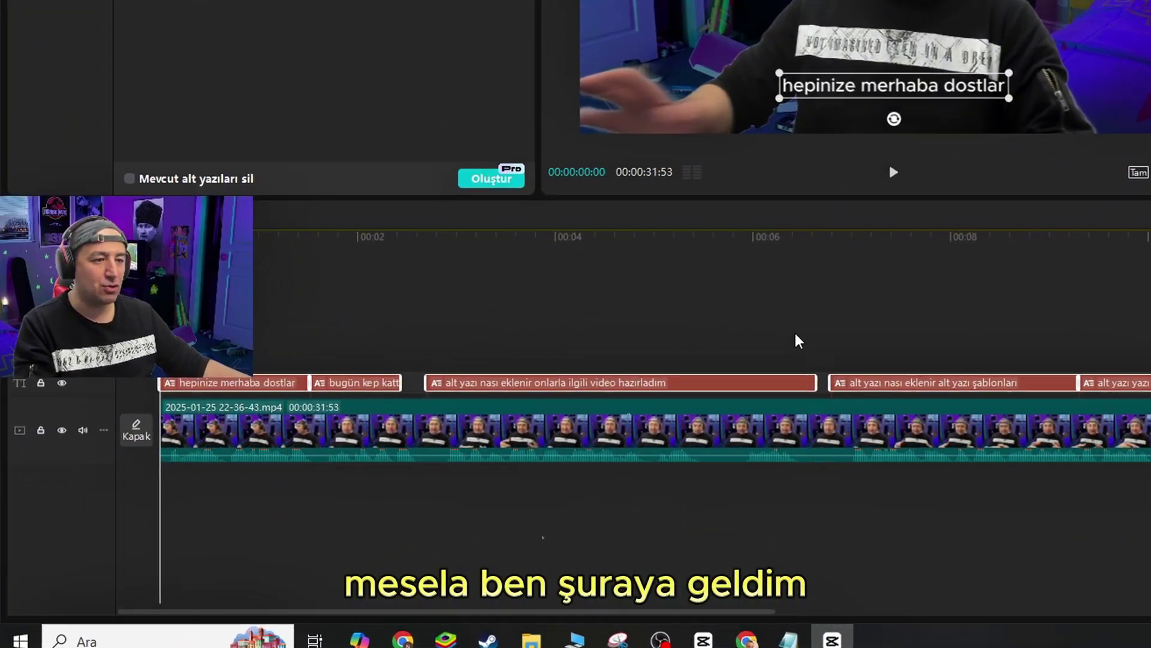
- Split the captioned video clip at 00:00:06:27
click(548, 428)
key(ctrl+b)
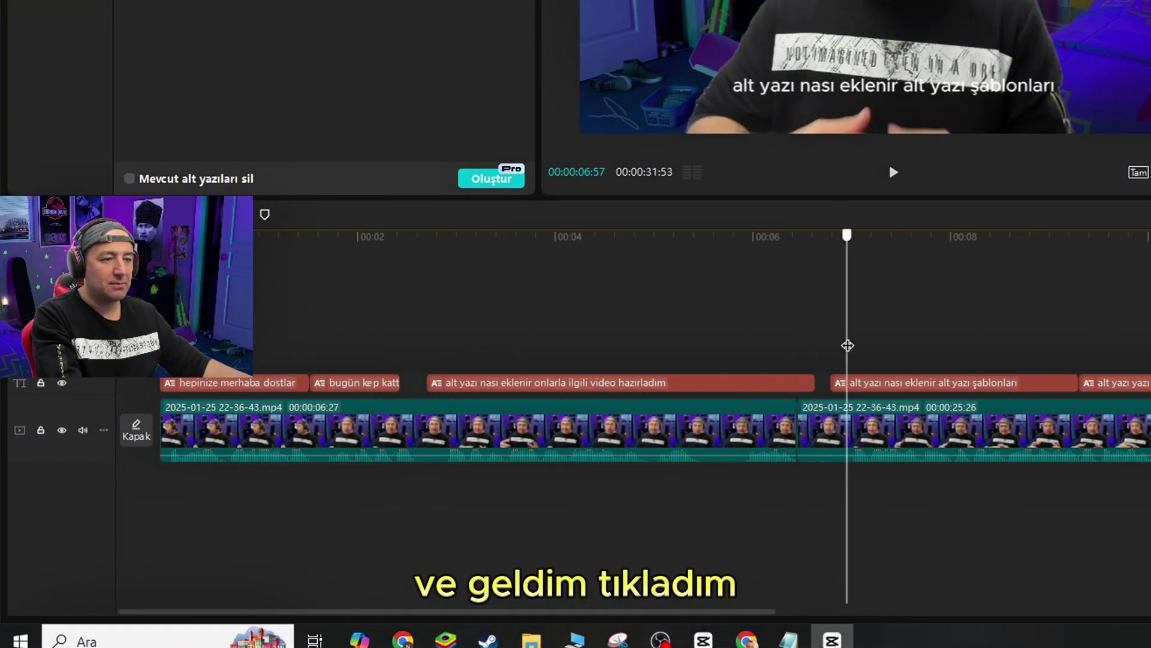
- Try to trim the start of the second video part to remove the pause, and undo the trim
drag(846, 383, 806, 348)
click(787, 379)
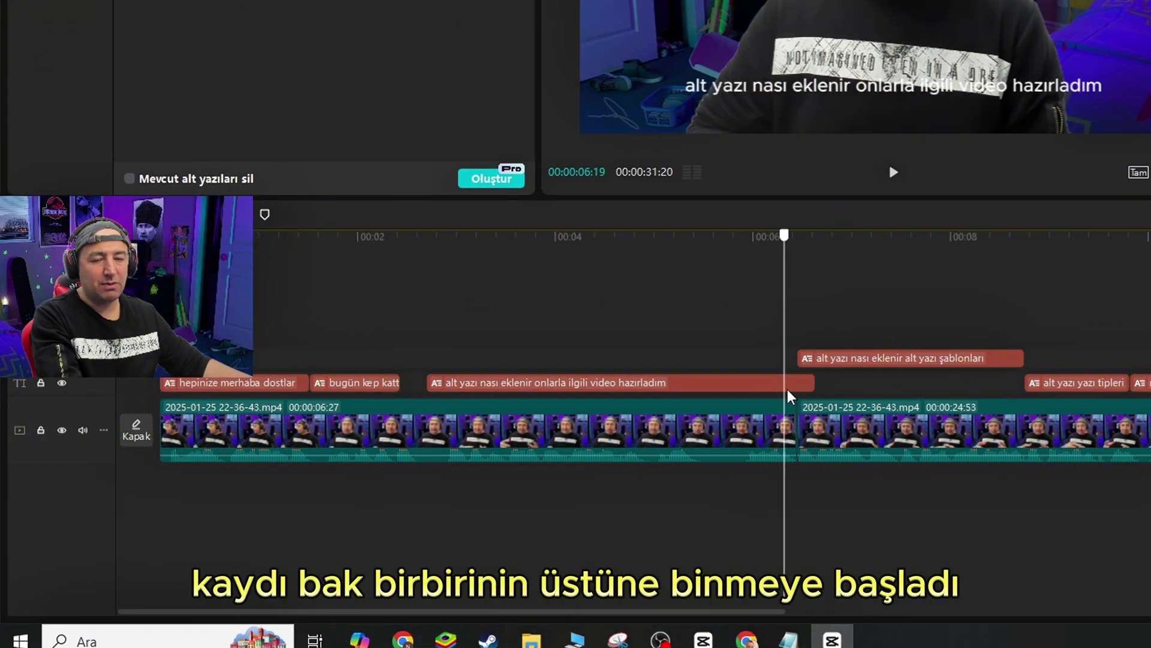
key(ctrl+z)
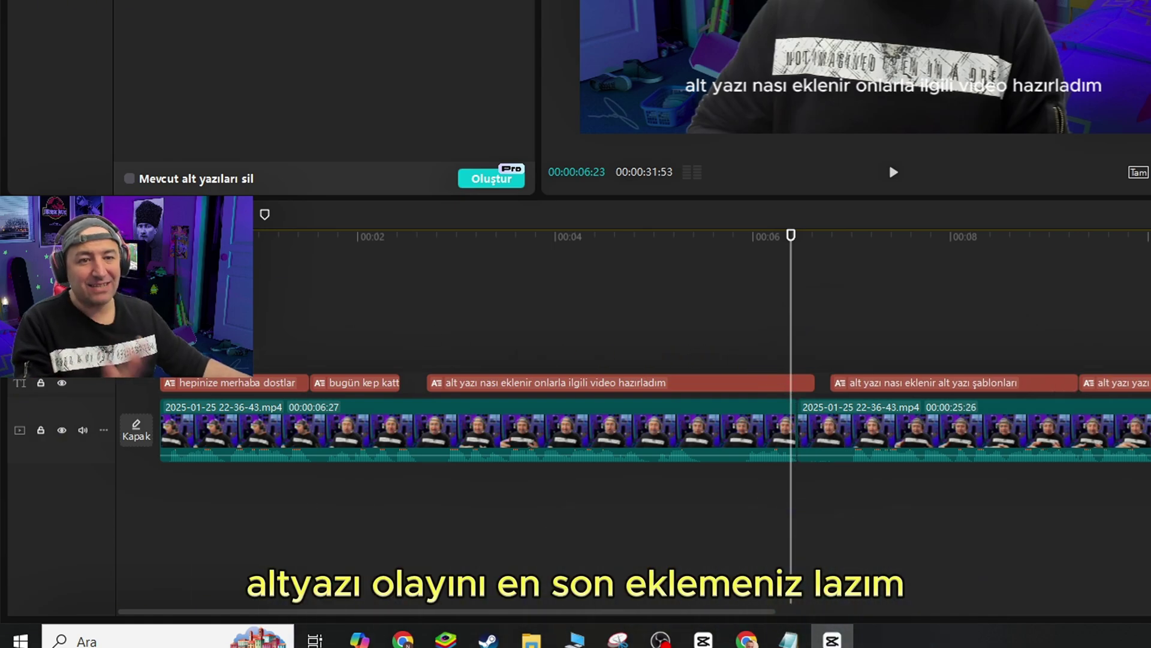
- Play the captions from the beginning and correct the text of the second caption to "bugün capcut"
click(185, 360)
click(232, 384)
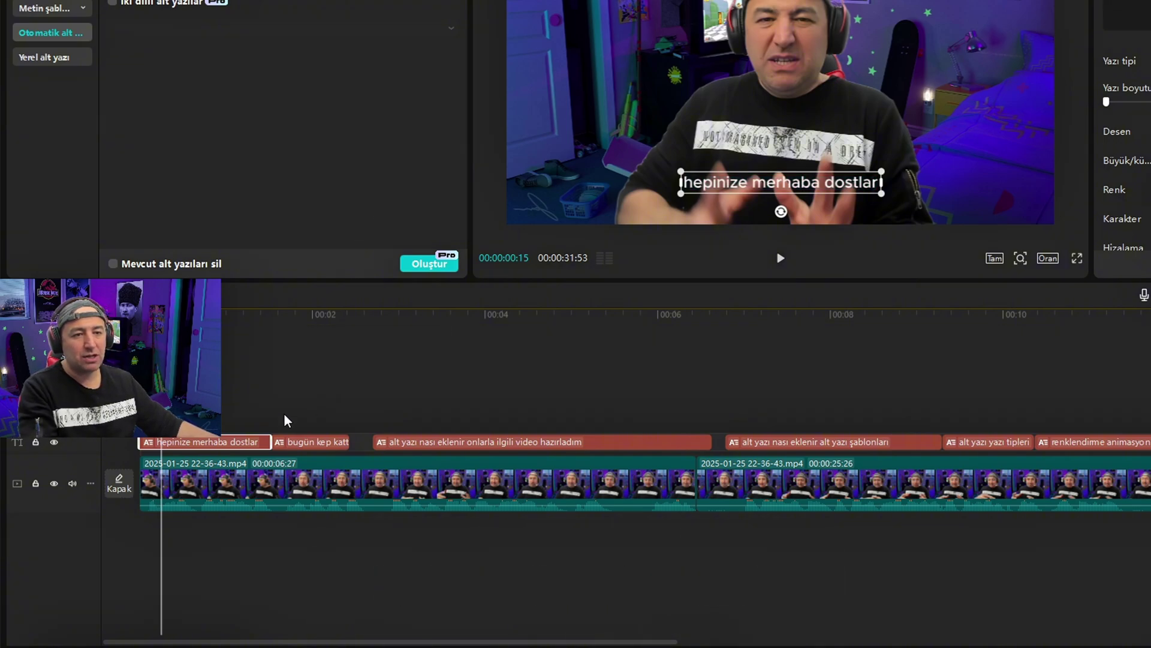
click(781, 259)
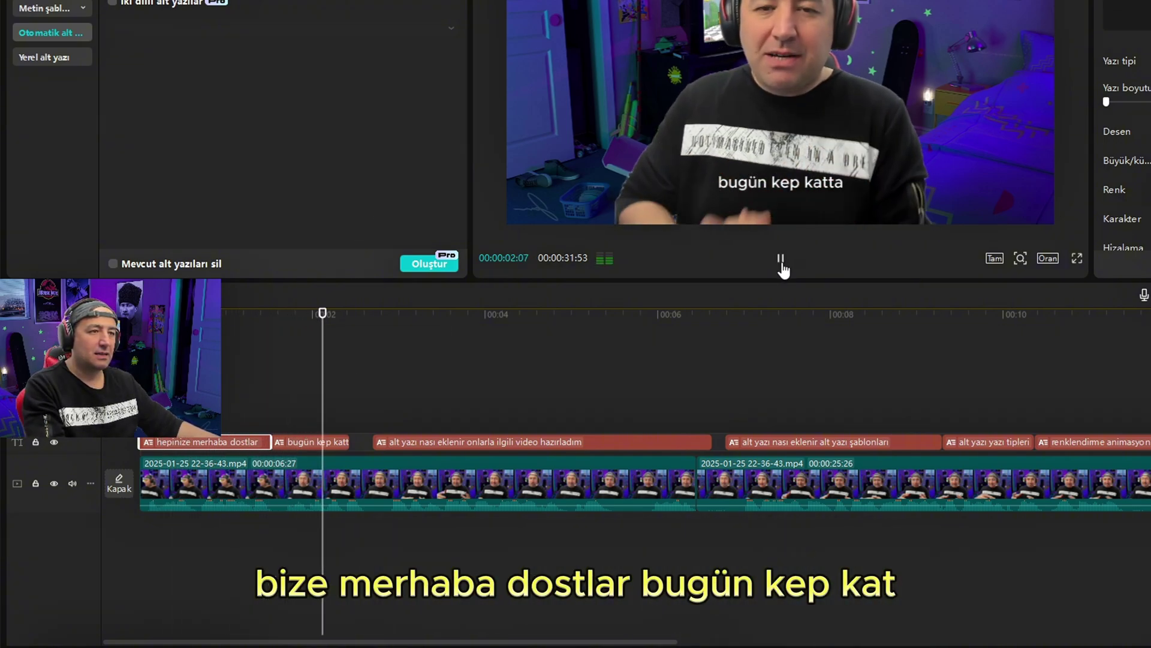
click(781, 259)
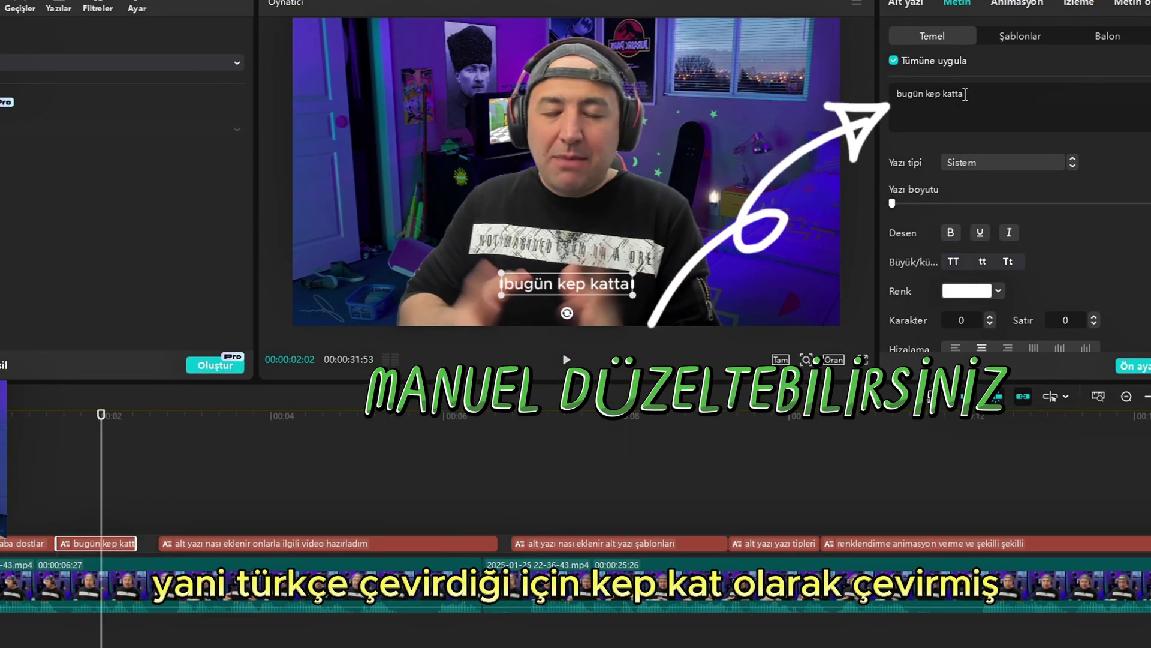
drag(966, 95, 927, 95)
text(capcut)
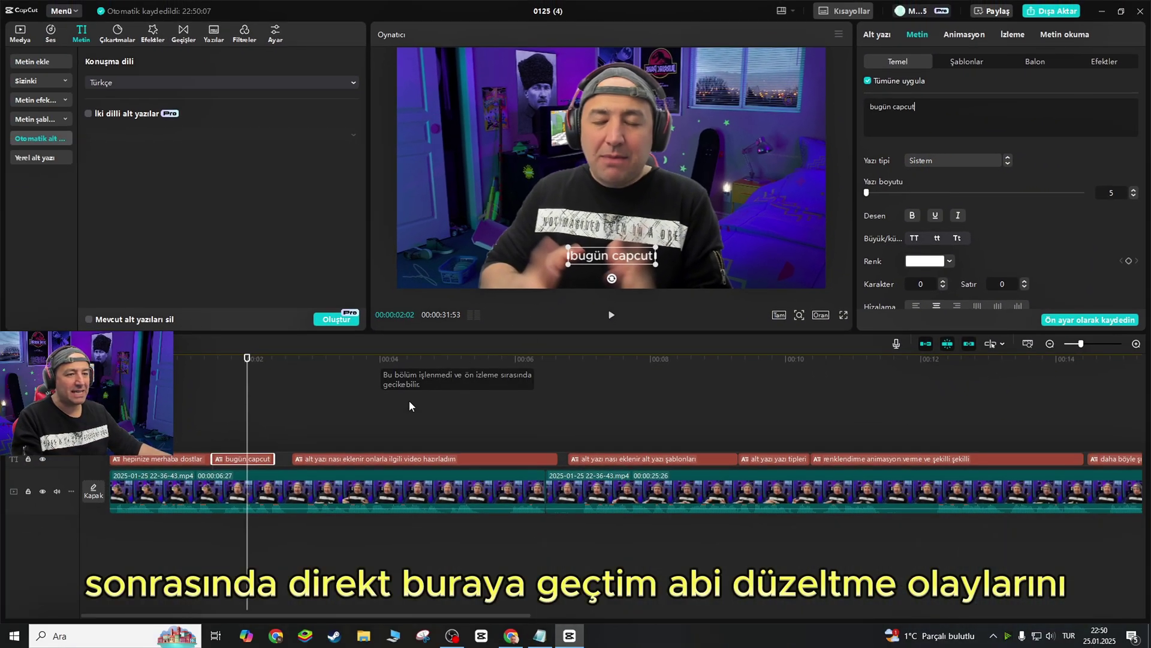
- Select all the captions on the timeline
scroll(409, 401, down, 6)
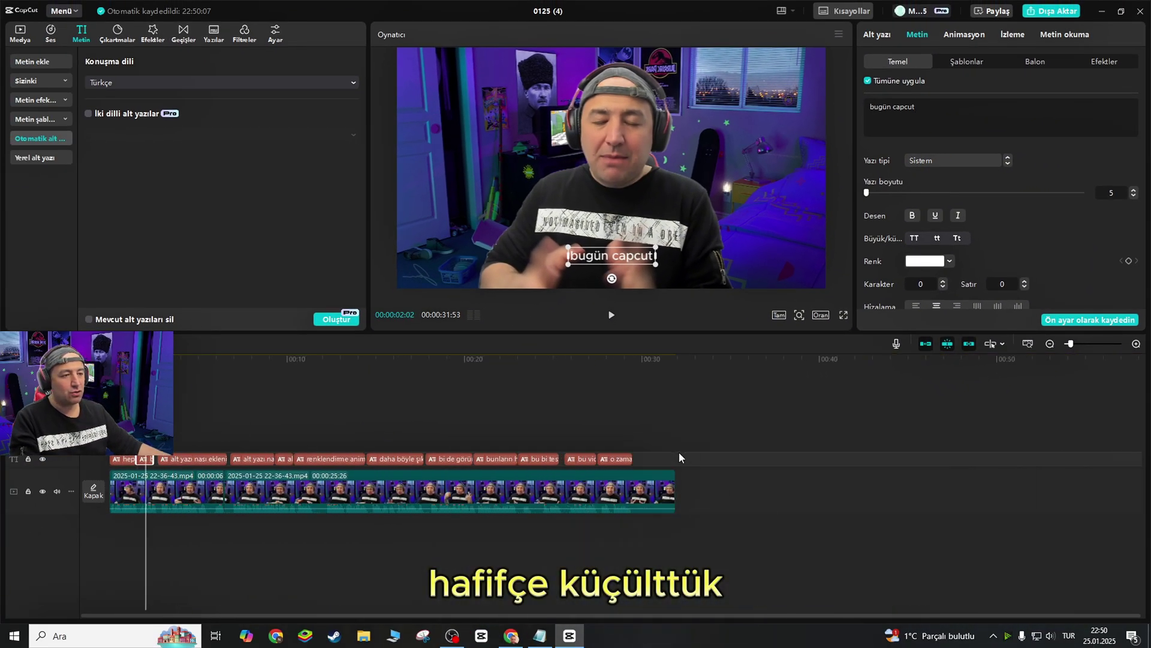
drag(680, 453, 245, 451)
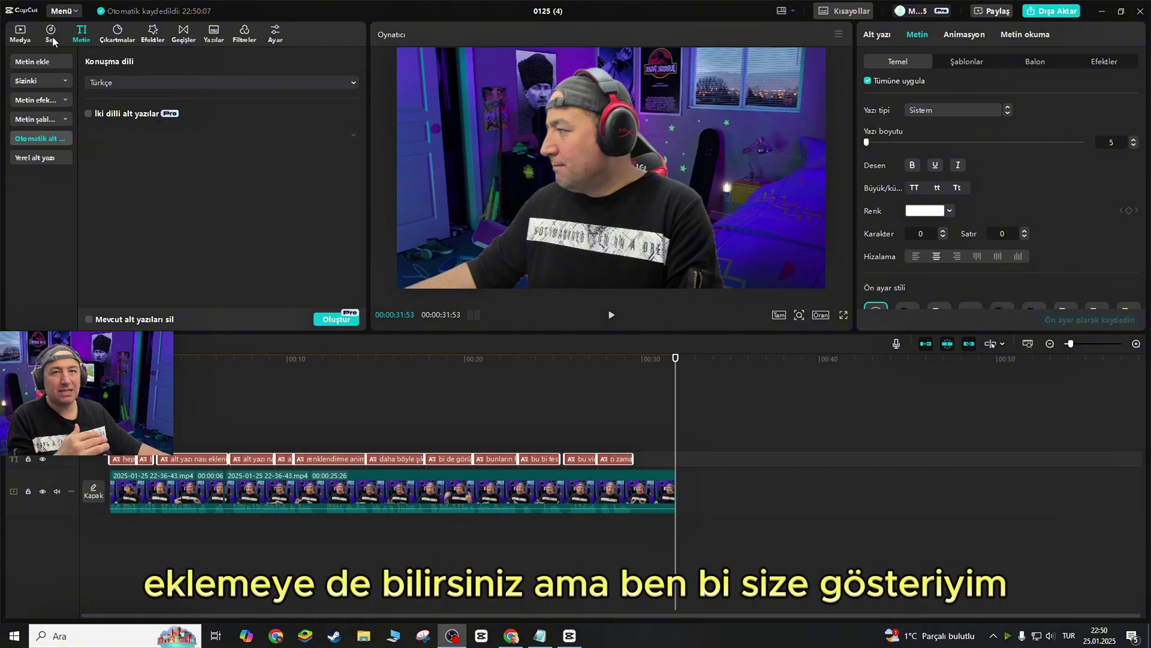
- Overlay the image indir (1).jpeg for the video's full length, rotated -90° at Y -1695 as a band behind the captions
click(20, 33)
drag(33, 247, 672, 472)
drag(611, 279, 816, 90)
drag(619, 186, 687, 330)
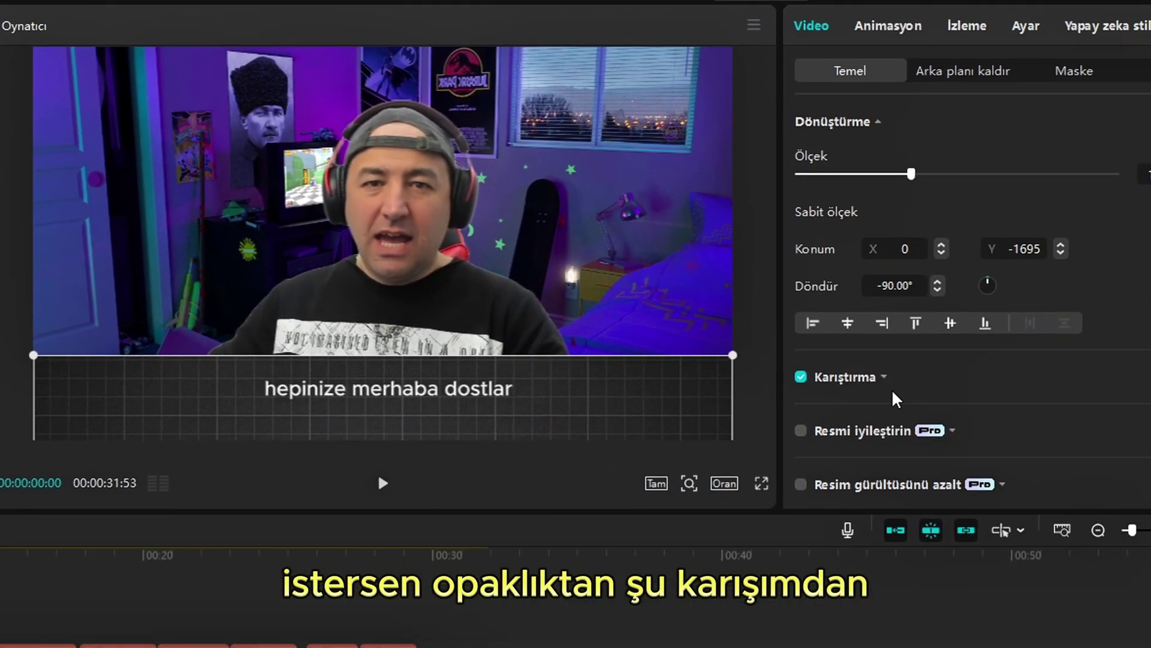
- Try lowering the overlay image's opacity in its blend settings to make the caption band semi-transparent
scroll(1147, 439, down, 2)
click(877, 316)
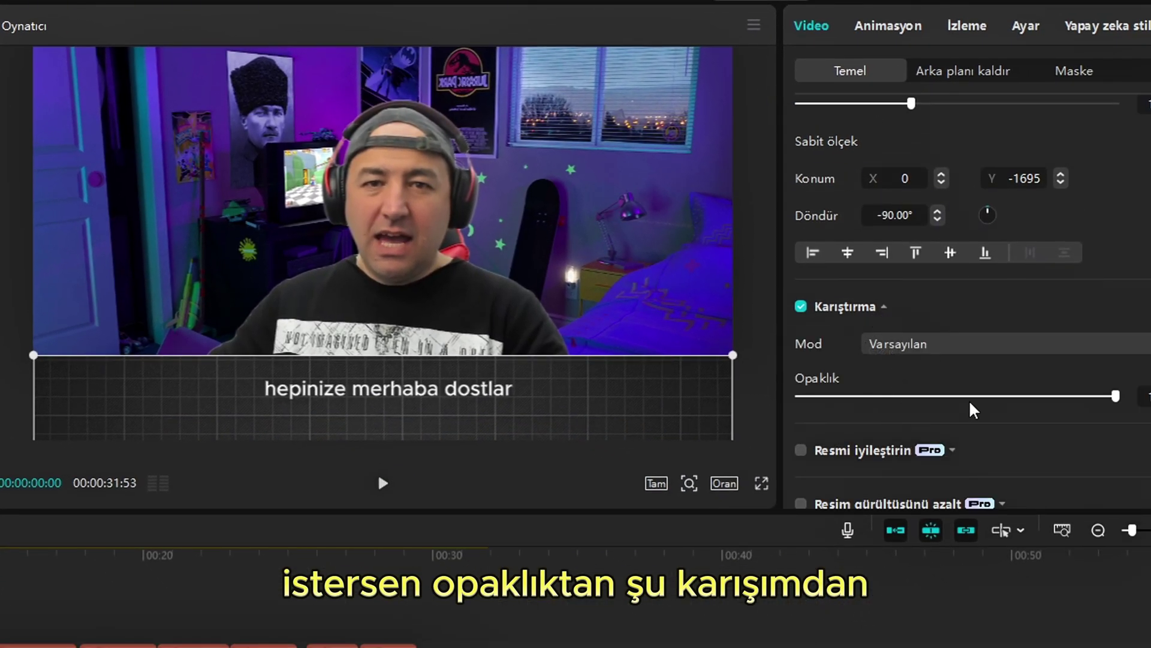
drag(1020, 397, 1065, 422)
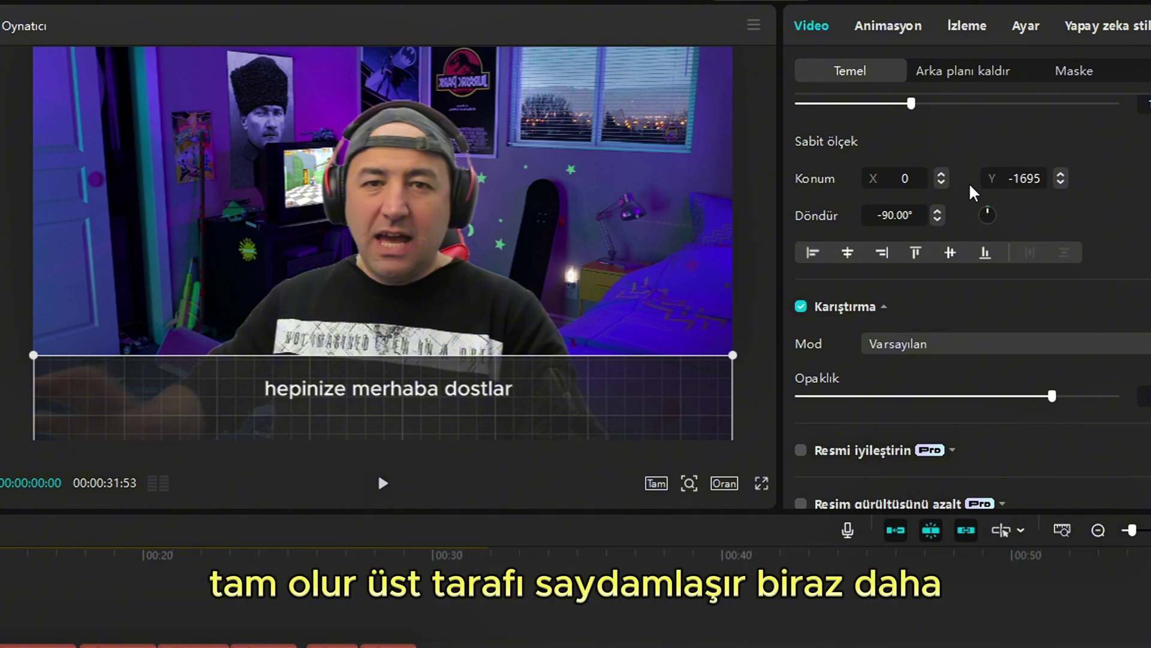
mouse_move(1052, 397)
mouse_down()
mouse_move(897, 397)
mouse_move(1097, 404)
mouse_move(1041, 403)
mouse_up()
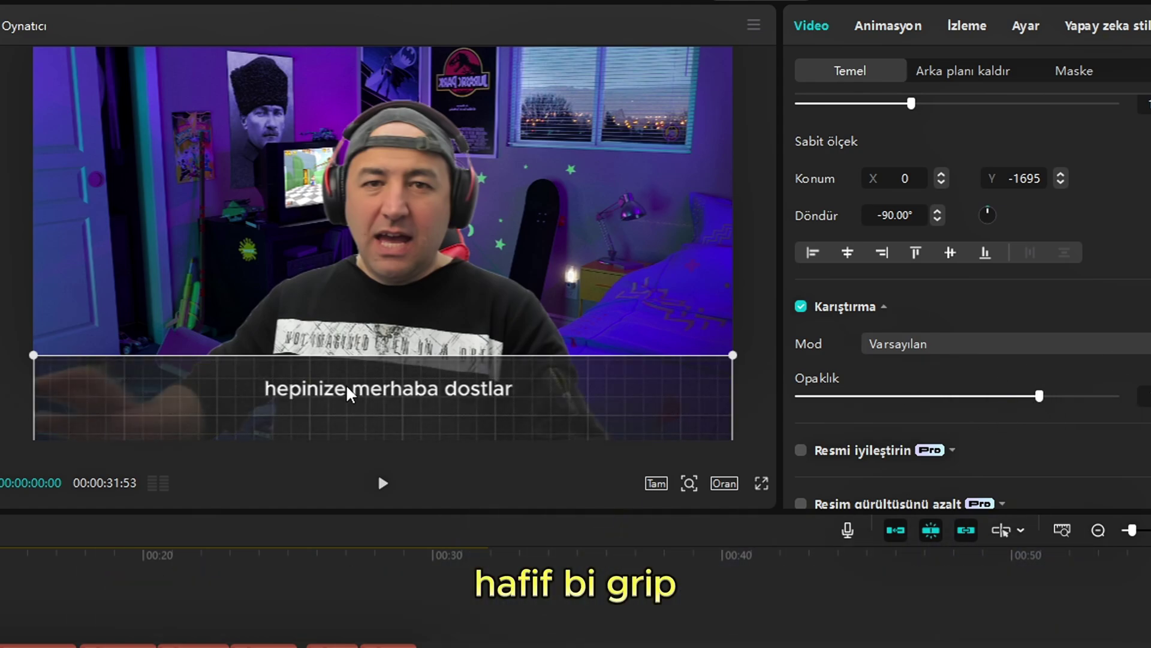
- Add a Split (Böl) mask to the overlay image behind the captions
click(12, 384)
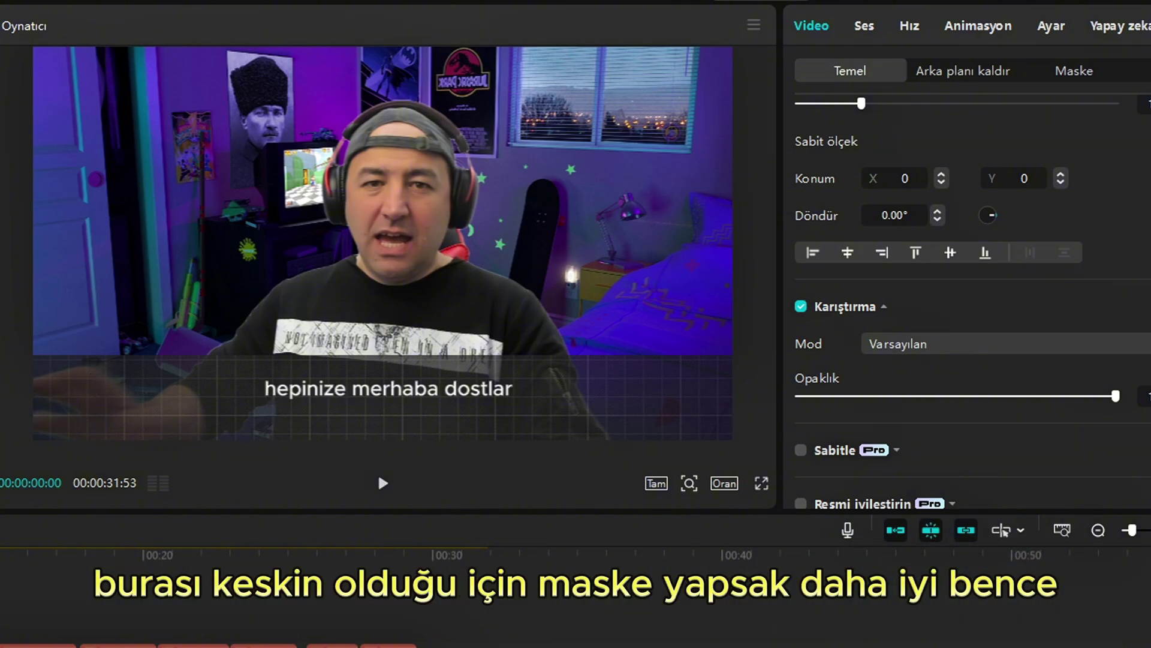
click(382, 414)
click(1074, 70)
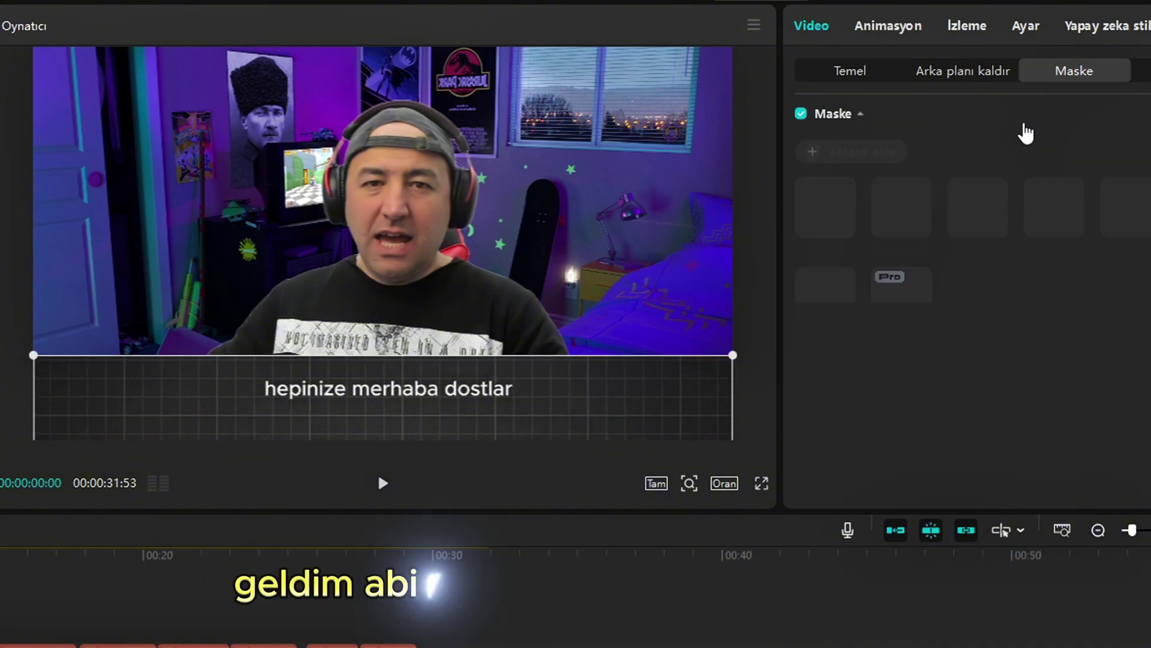
click(810, 151)
click(826, 206)
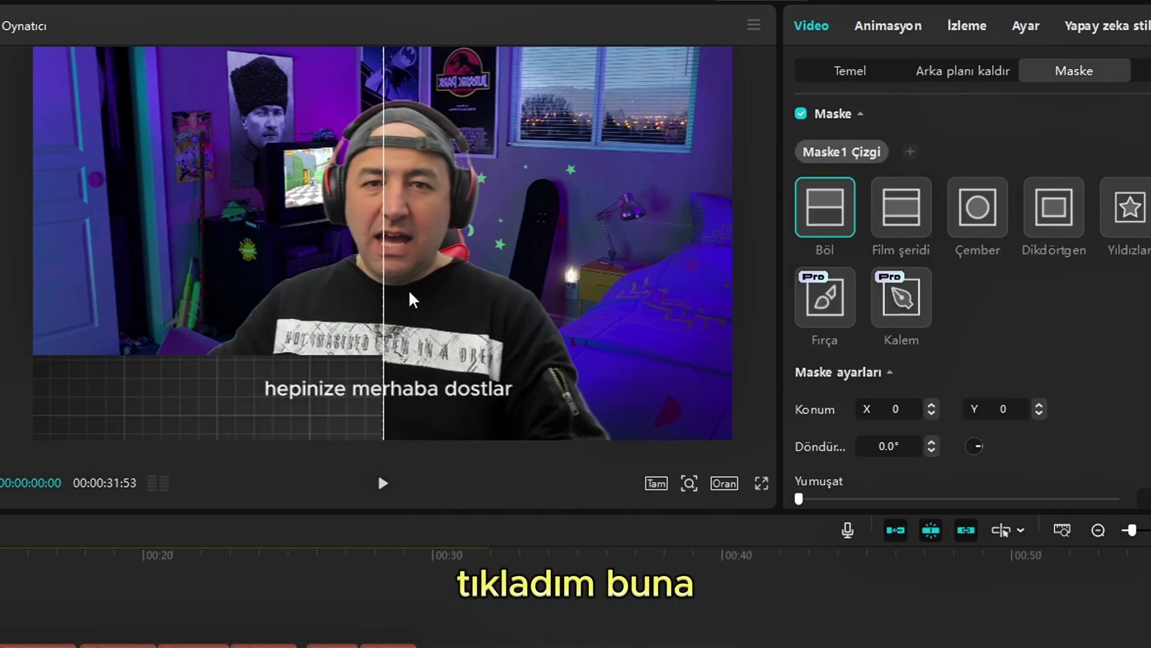
- Rotate the split mask to -90°, position it at X 320, Y 0 along the band's upper edge, and feather that edge
drag(369, 324, 398, 328)
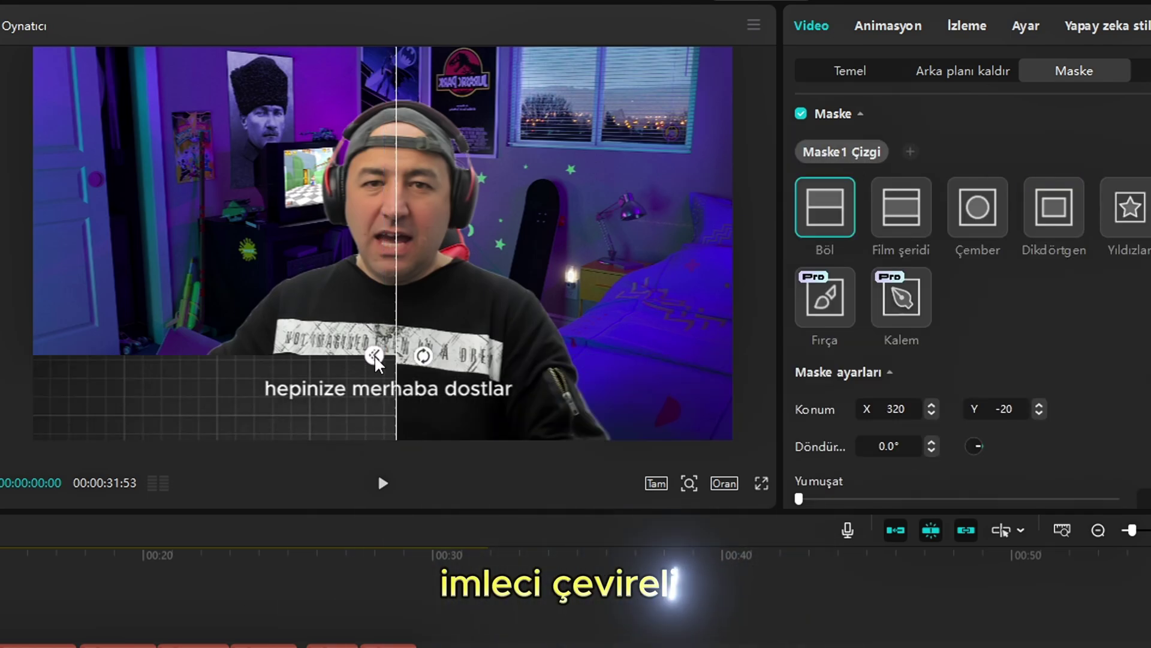
drag(424, 373, 414, 277)
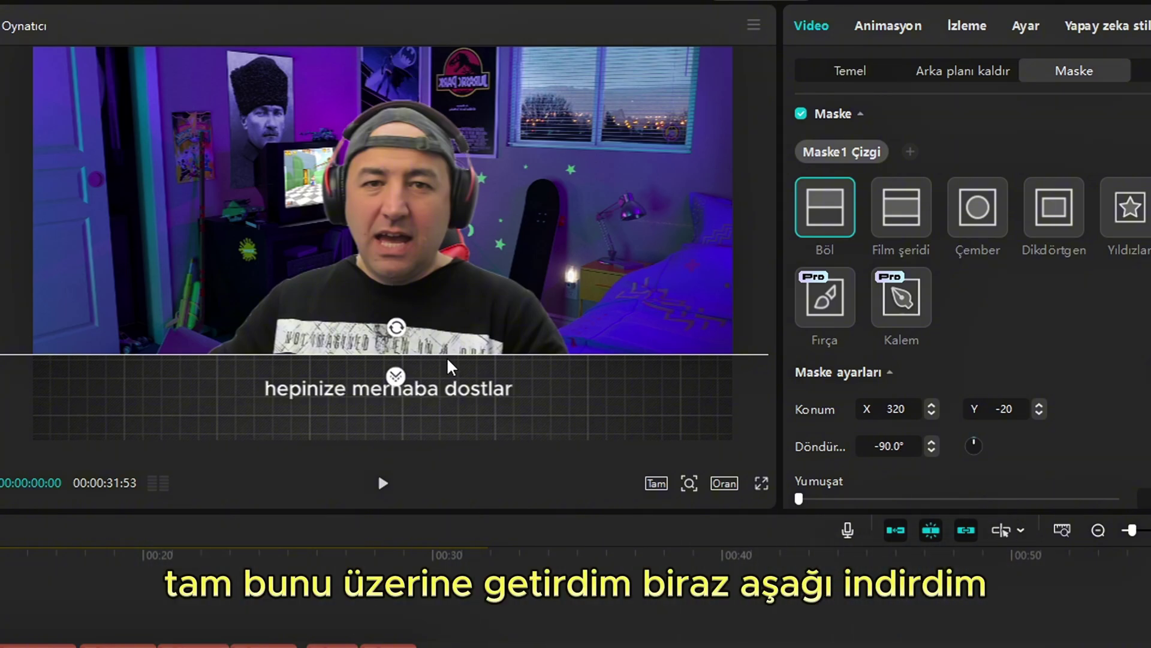
mouse_move(442, 361)
mouse_down()
mouse_move(441, 375)
mouse_move(441, 362)
mouse_up()
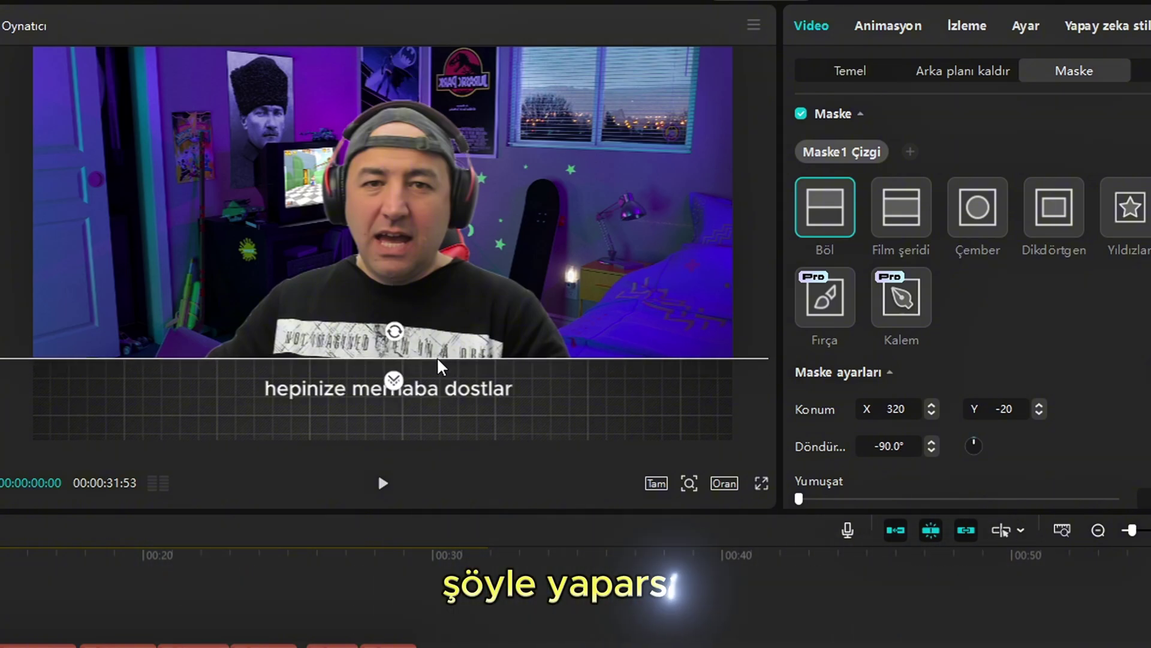
drag(389, 400, 72, 565)
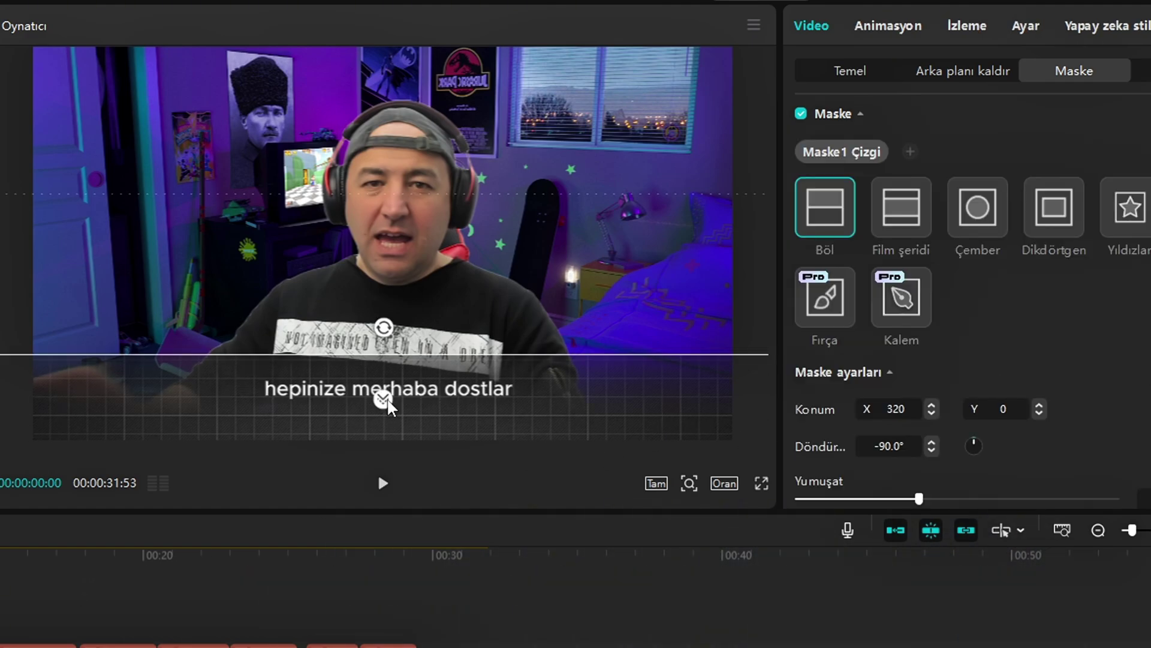
drag(386, 389, 381, 420)
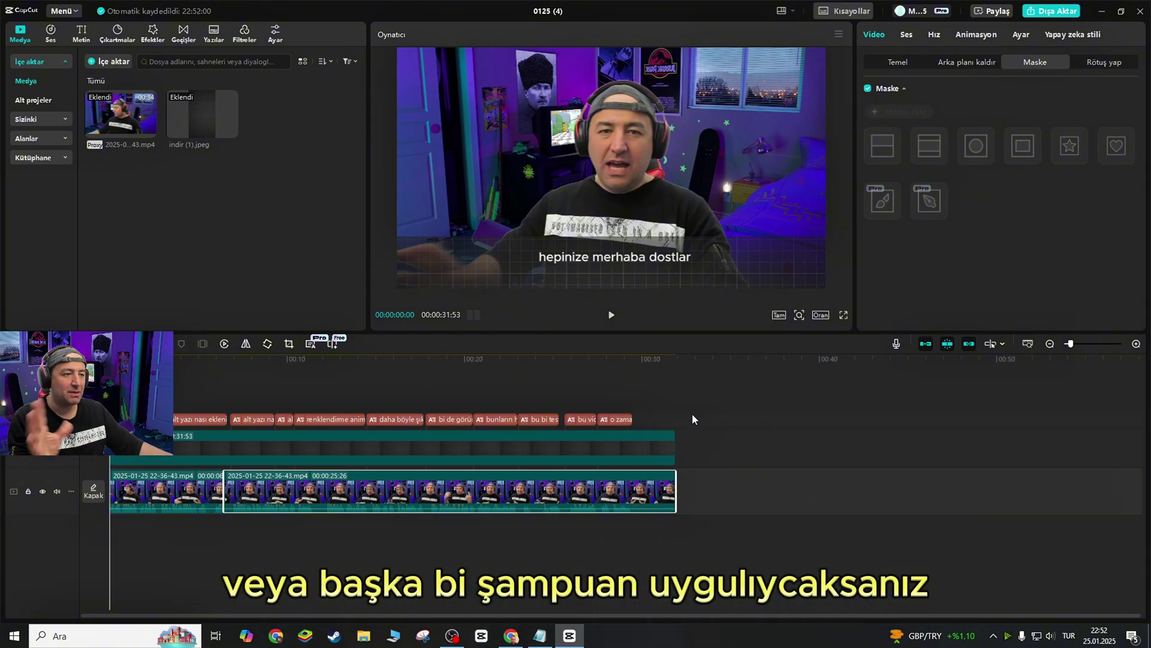
- Select all captions on the timeline, apply the bold yellow THE text template with the black outline and preview it
drag(683, 415, 167, 420)
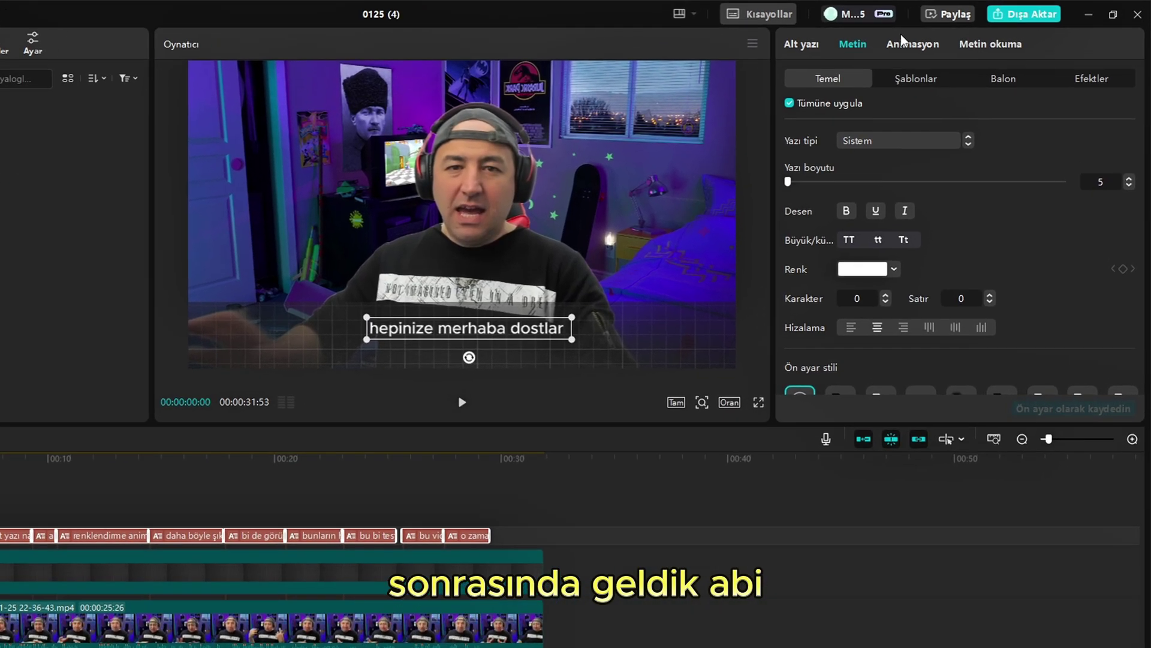
click(967, 61)
scroll(945, 259, down, 1)
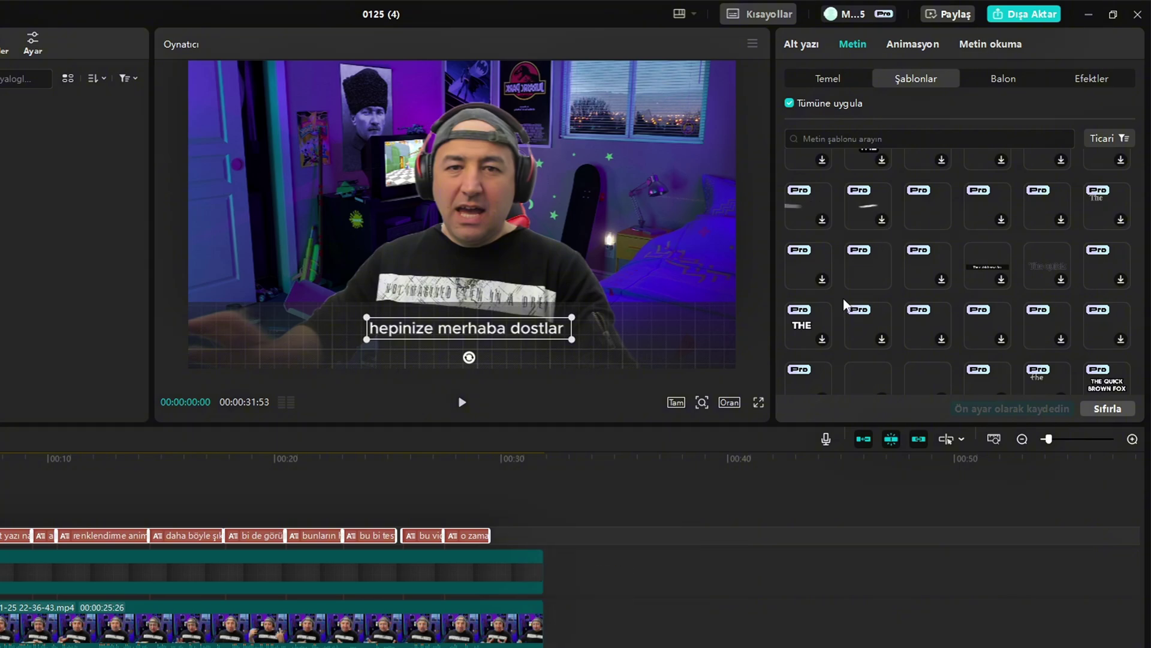
scroll(899, 300, up, 1)
click(972, 300)
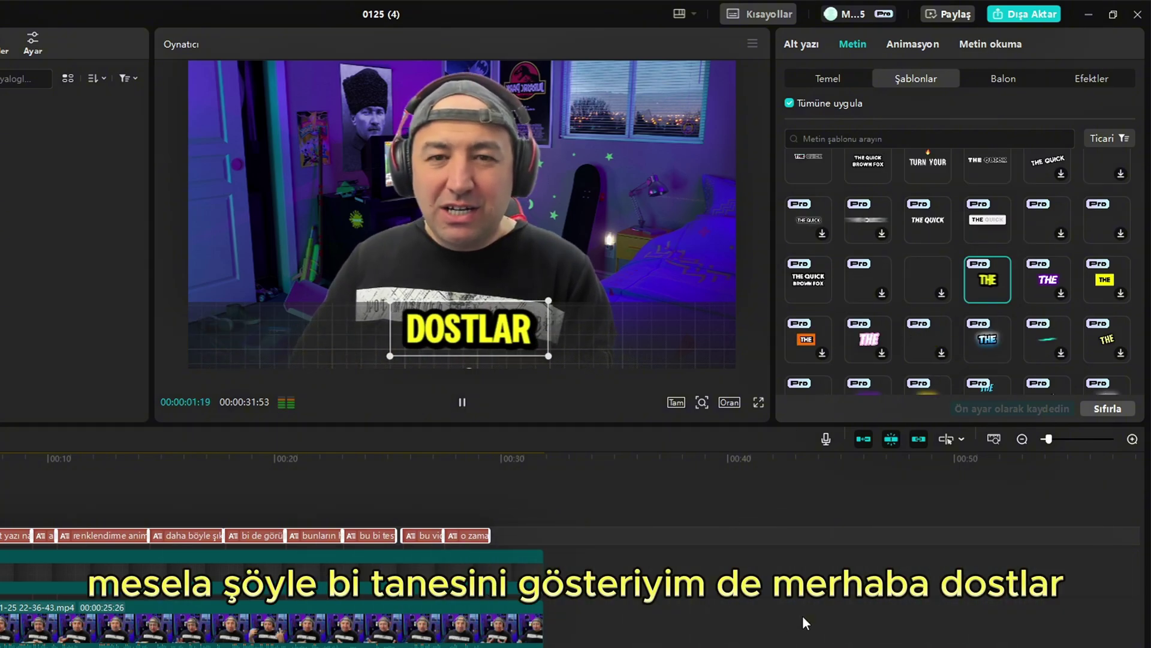
key(space)
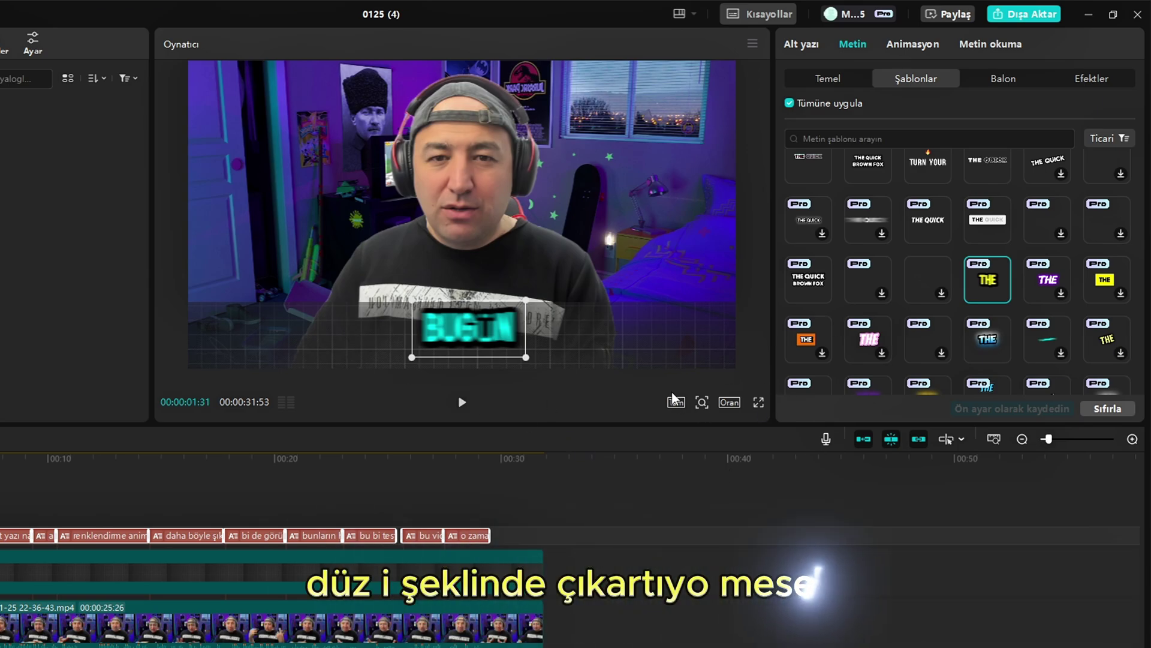
- Try the purple THE, neon green TURN YOUR TEXT INTO and glowing yellow THE QUICK templates on all captions
click(1043, 287)
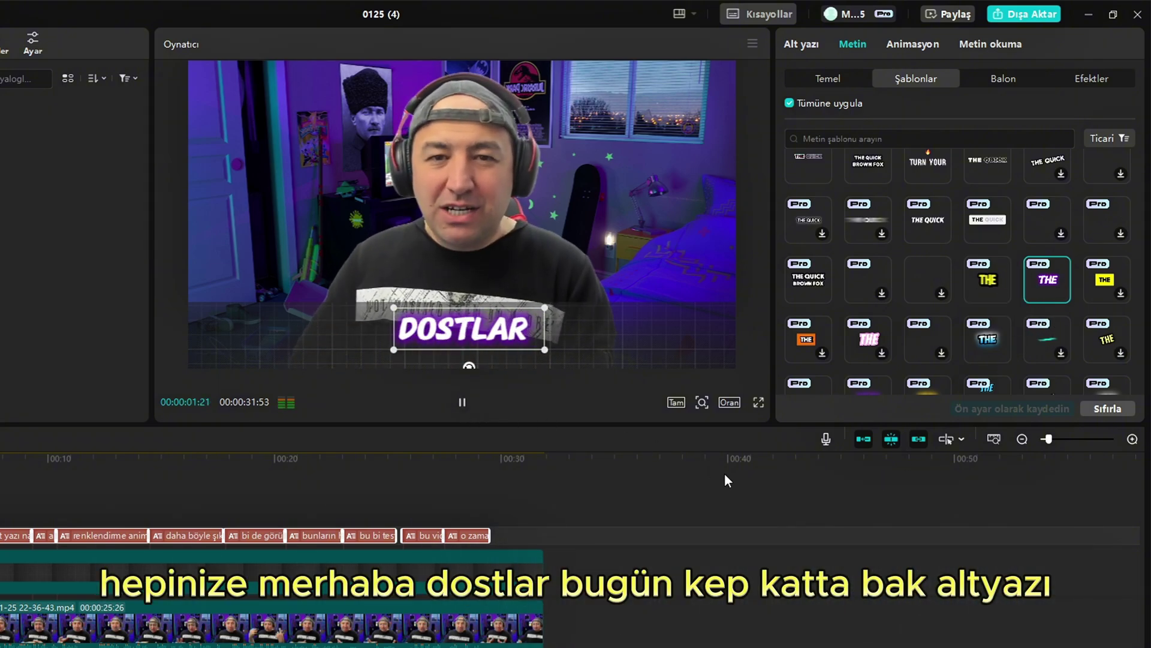
click(462, 402)
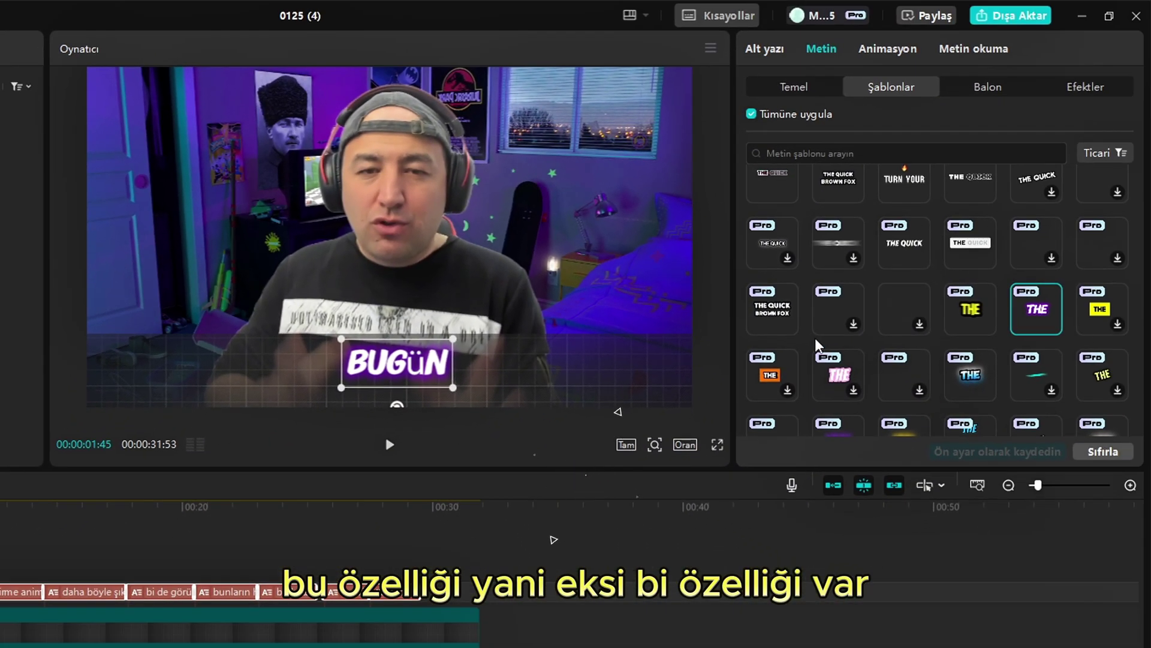
scroll(900, 347, down, 5)
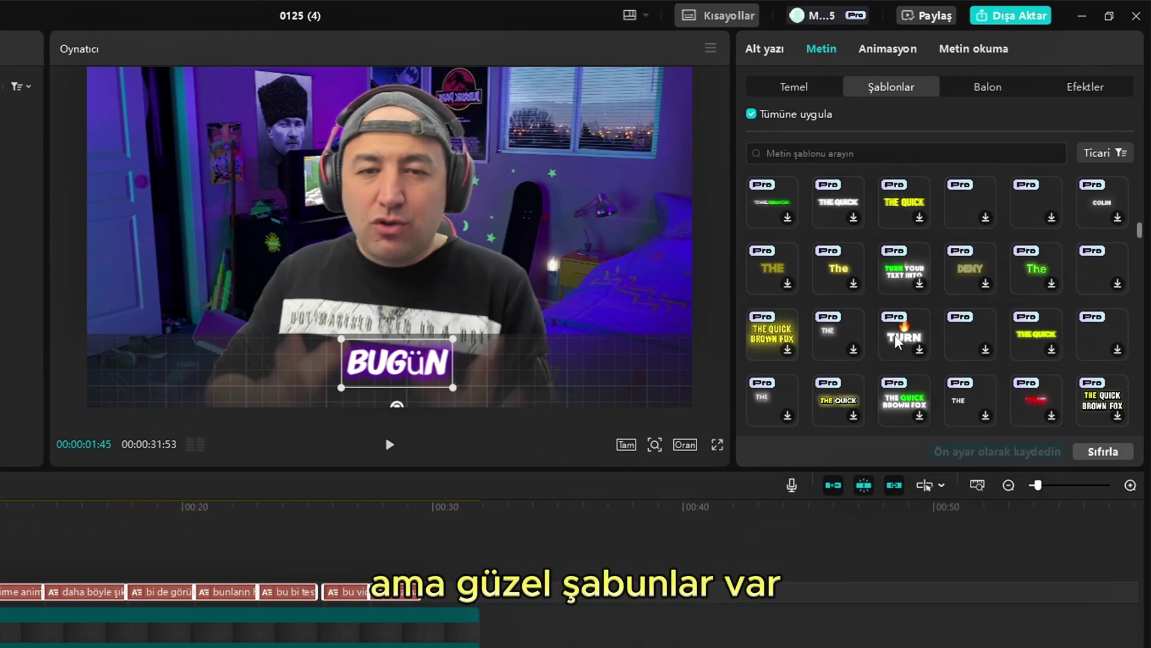
click(904, 270)
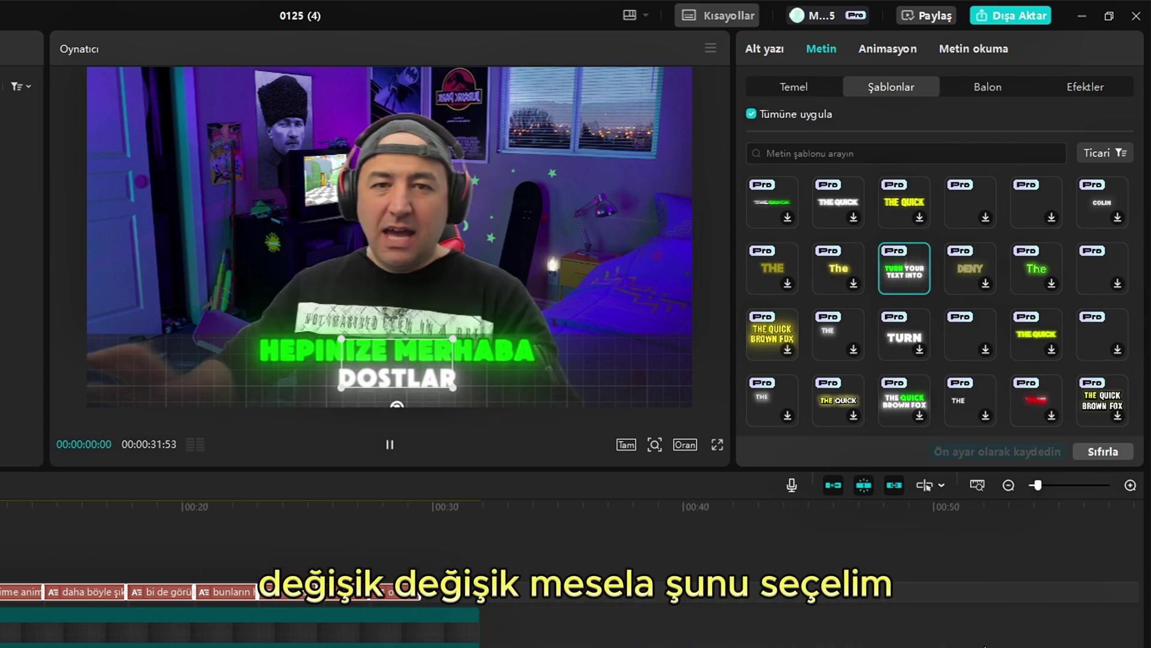
scroll(857, 337, down, 3)
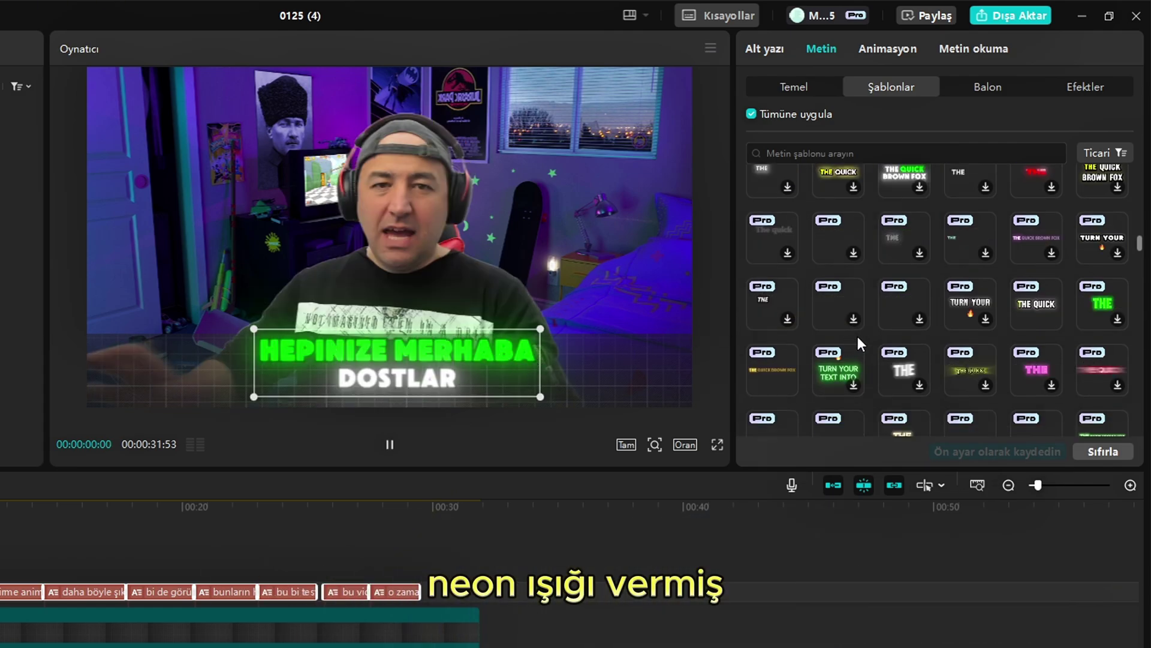
click(900, 272)
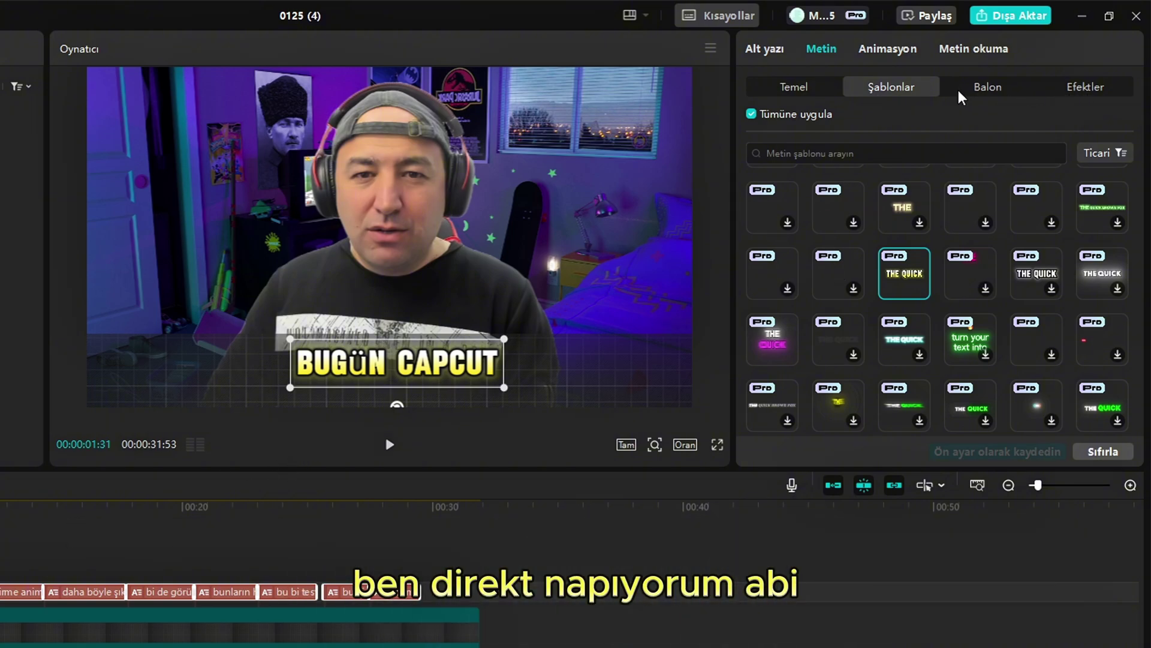
- Remove the text template from all captions
click(1083, 87)
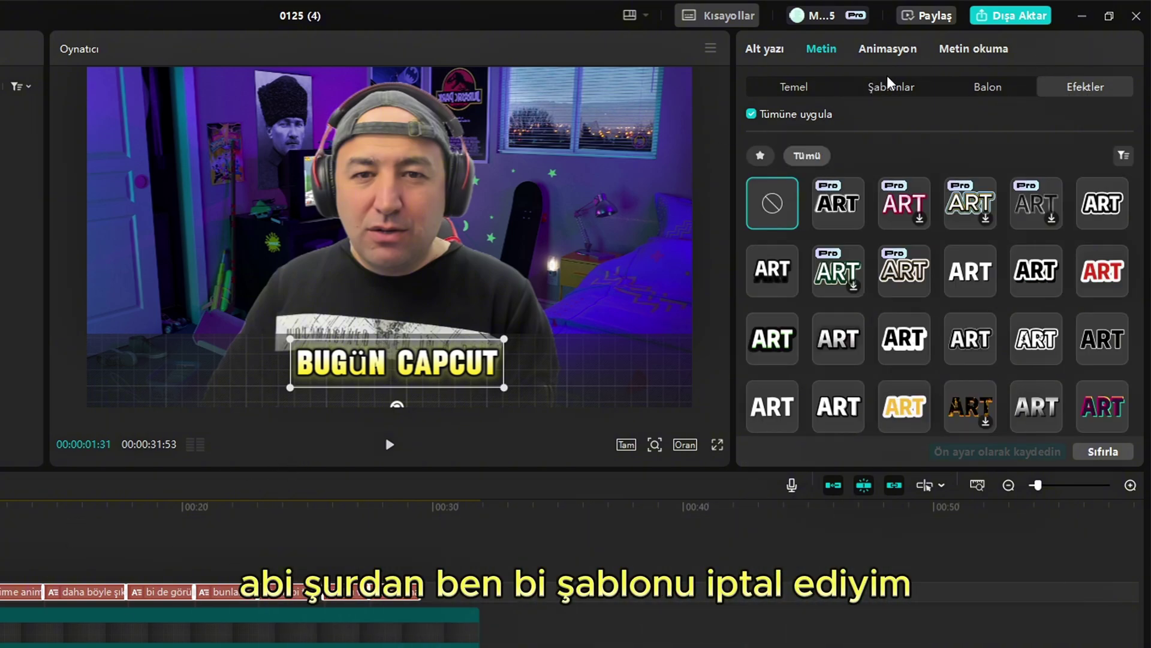
click(887, 89)
click(773, 201)
- Try a yellow ART text effect on all captions
click(1085, 87)
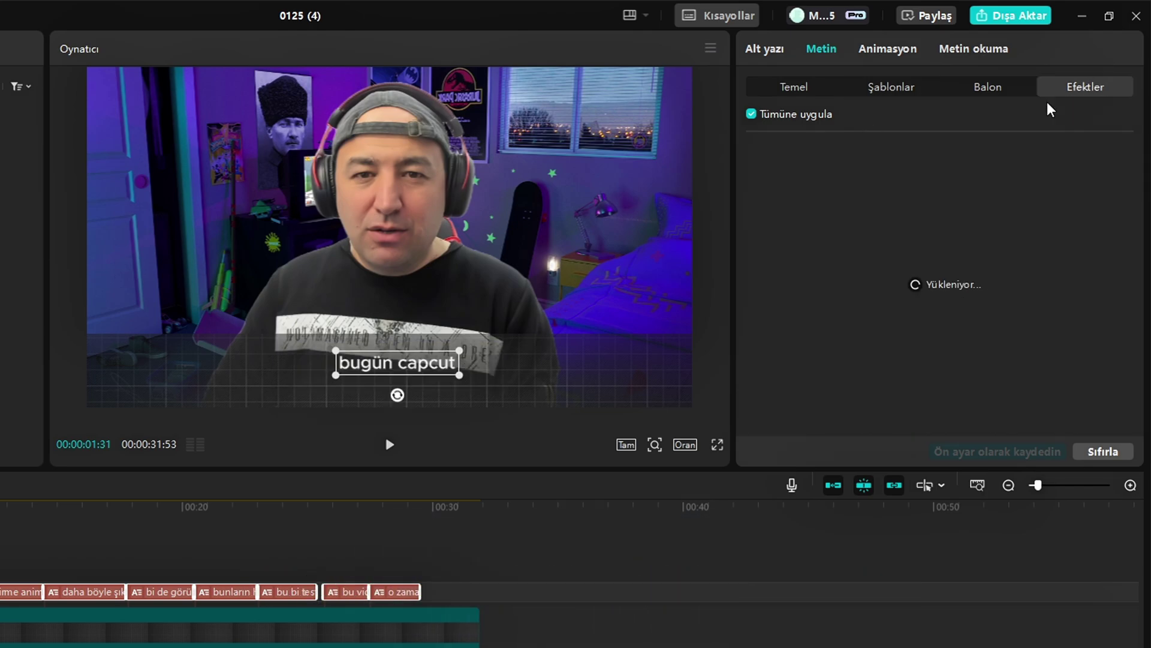
scroll(881, 348, down, 3)
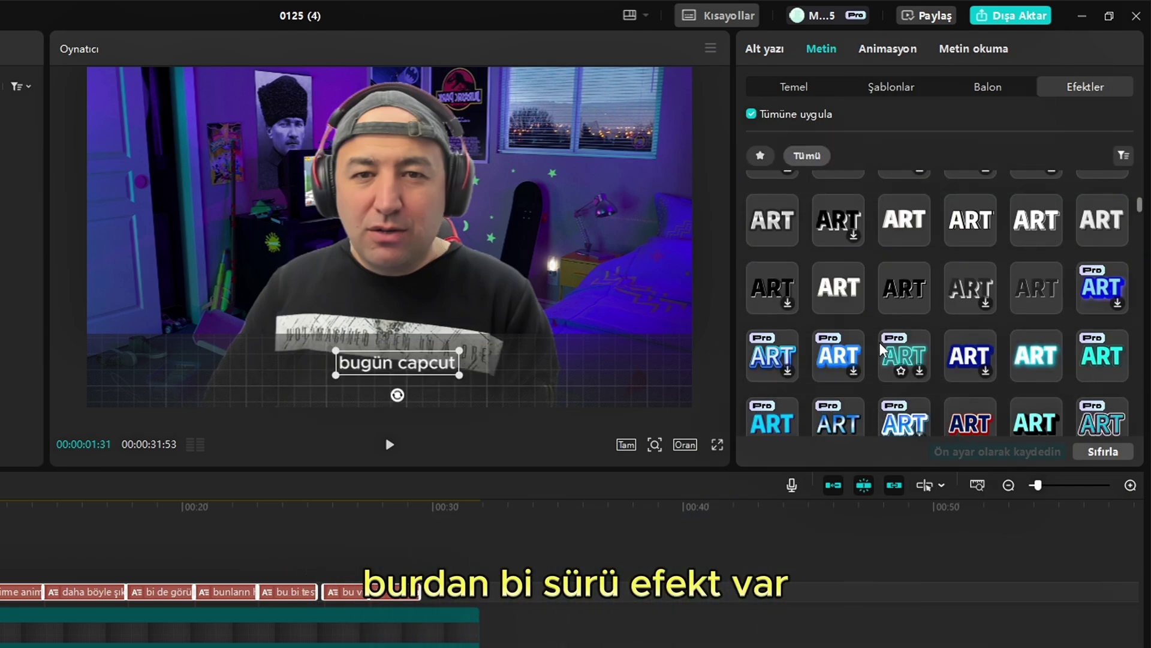
scroll(881, 335, down, 3)
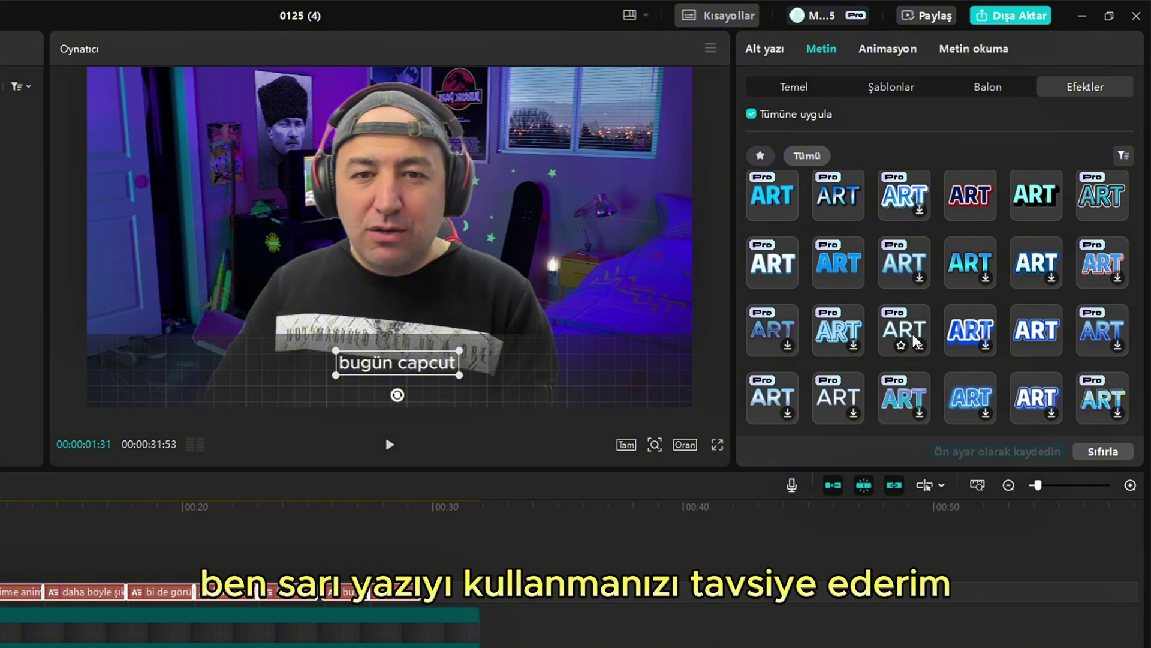
scroll(917, 342, down, 5)
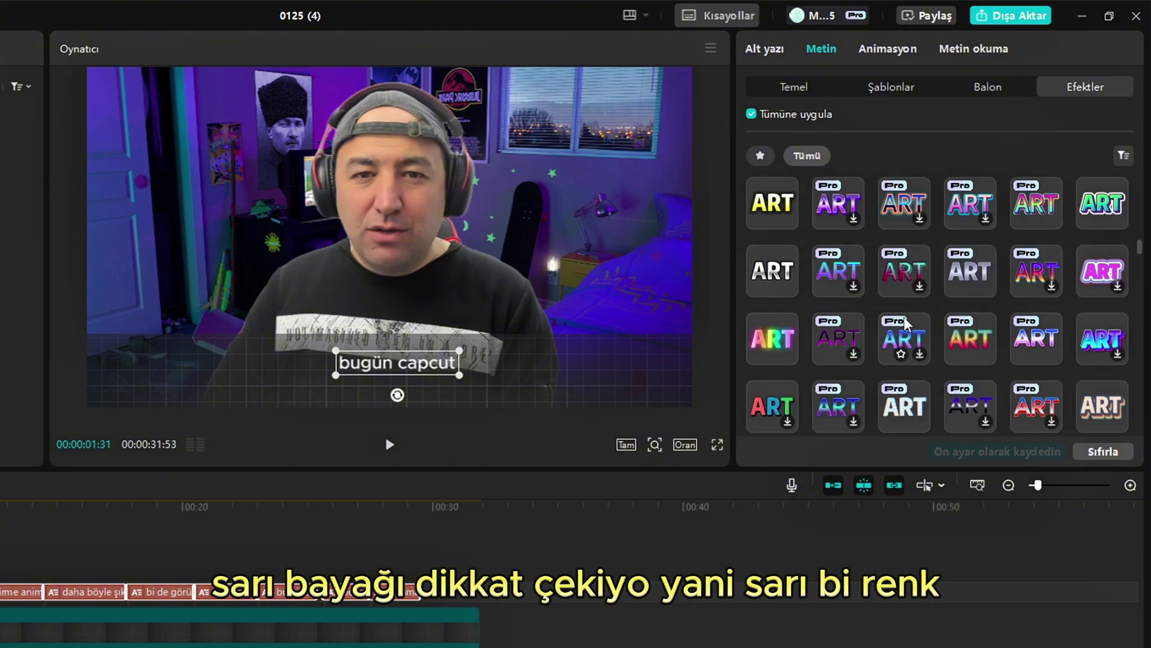
click(772, 202)
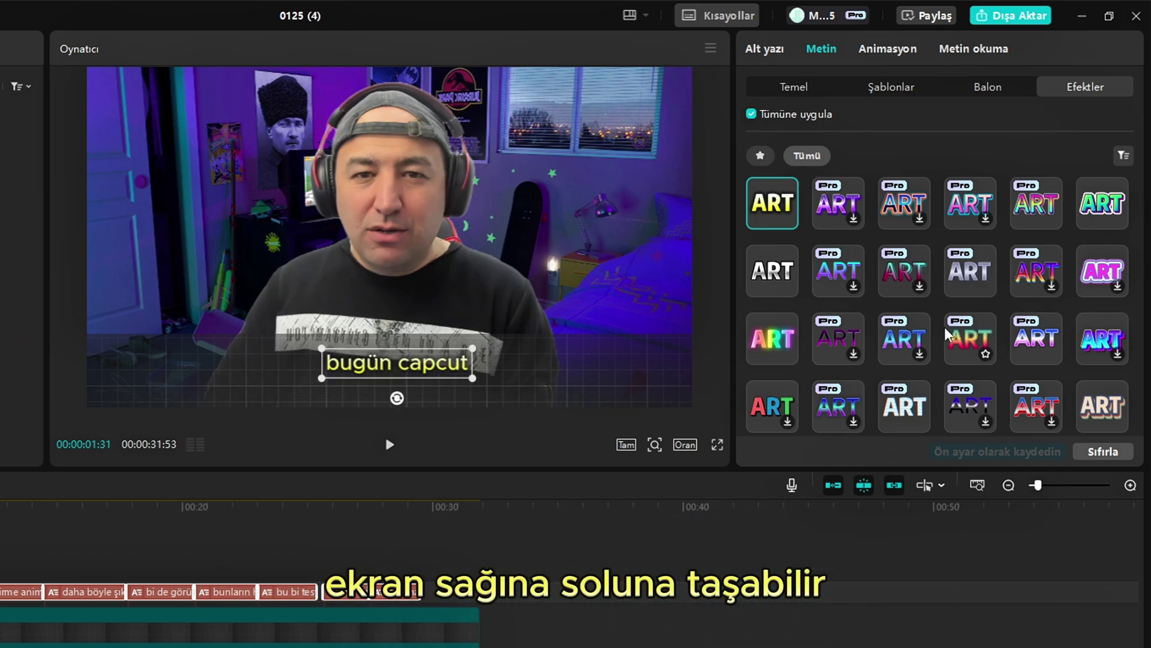
- Try purple-blue, pink-outlined, green, red-orange, blue and orange-yellow text effects on all captions for comparison
scroll(1055, 413, down, 3)
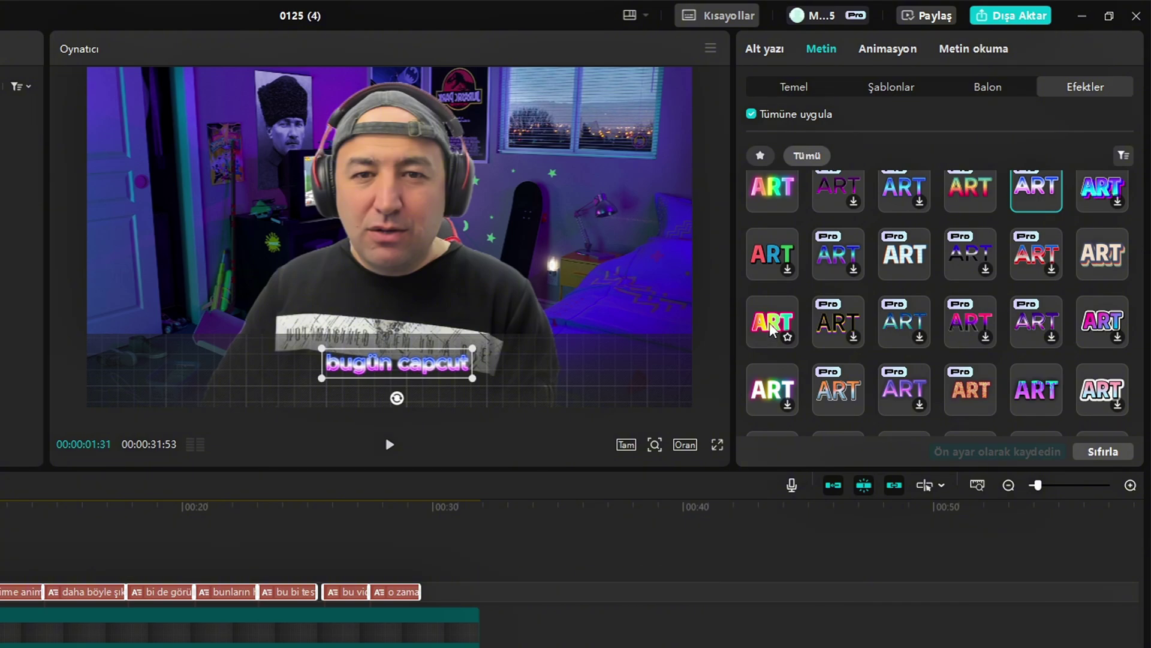
click(838, 389)
click(1097, 393)
scroll(1097, 393, down, 5)
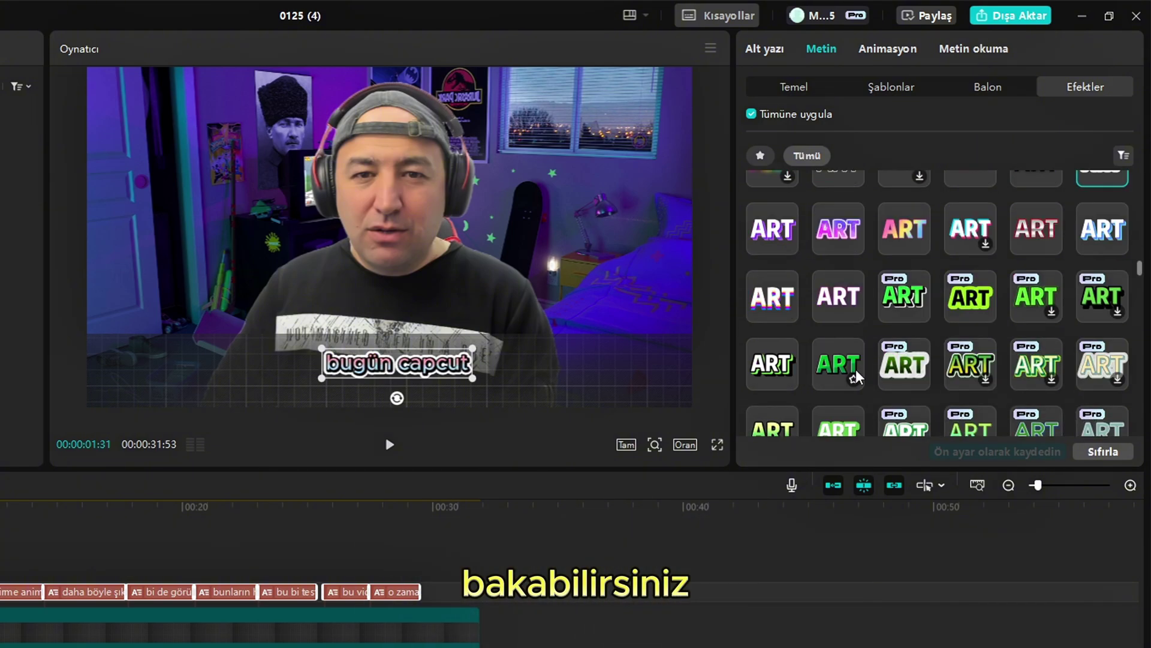
click(904, 221)
scroll(786, 353, down, 5)
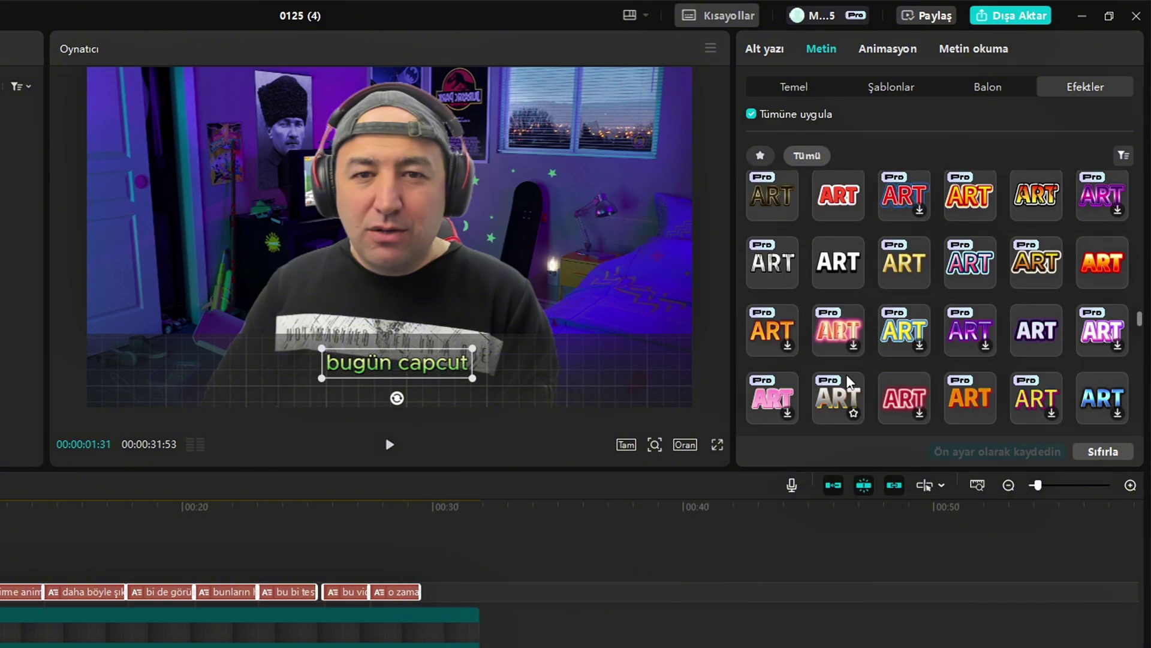
click(1103, 262)
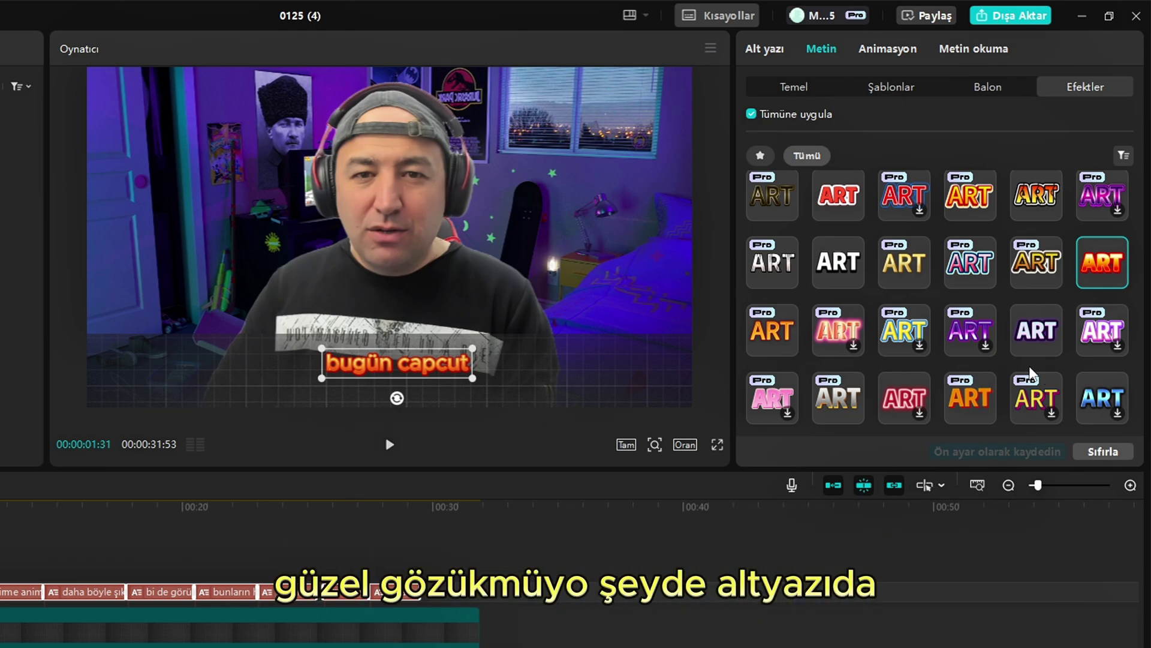
click(1079, 387)
scroll(1080, 387, down, 5)
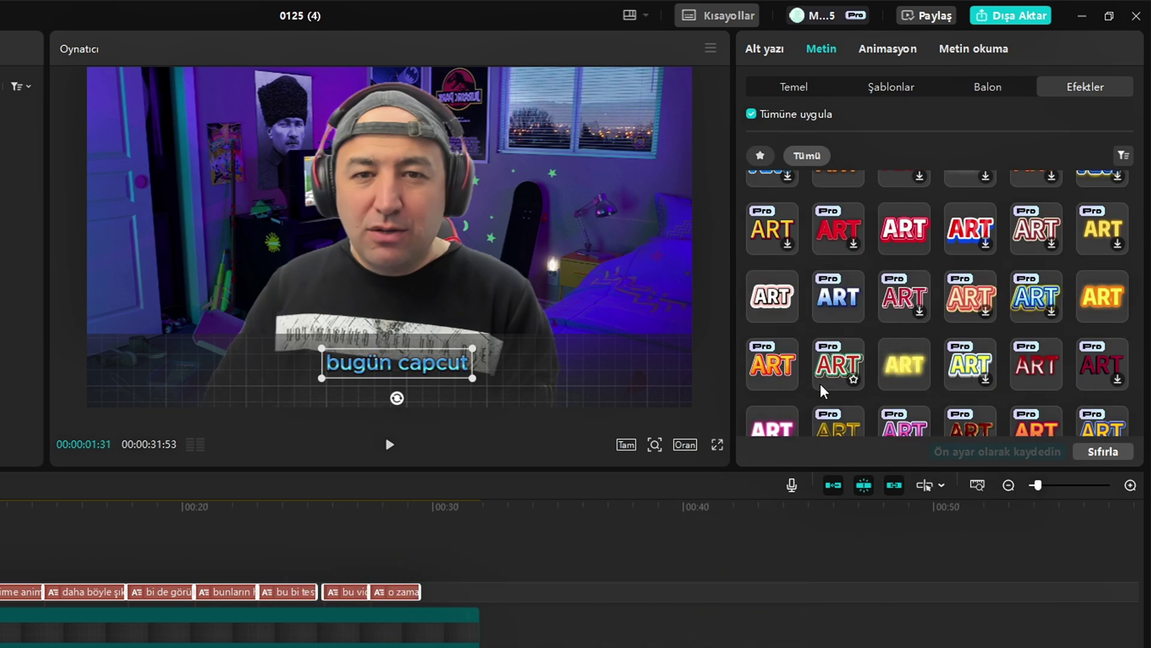
click(965, 354)
- Apply the light yellow ART text effect with a thin dark outline to all captions
scroll(936, 372, down, 5)
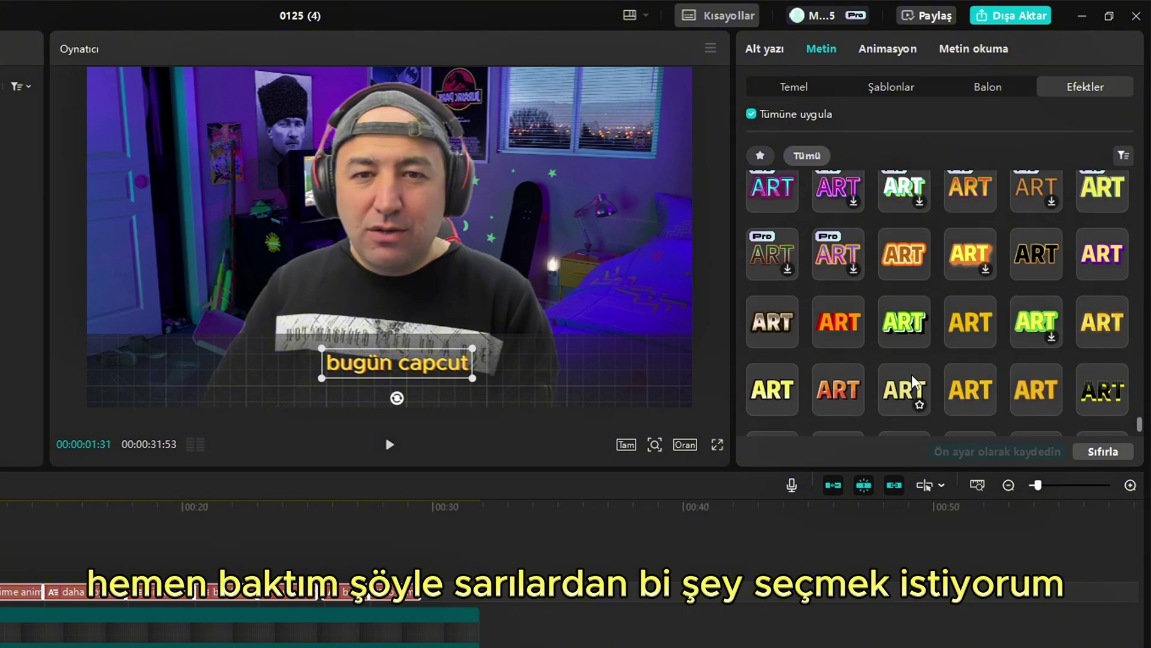
click(773, 390)
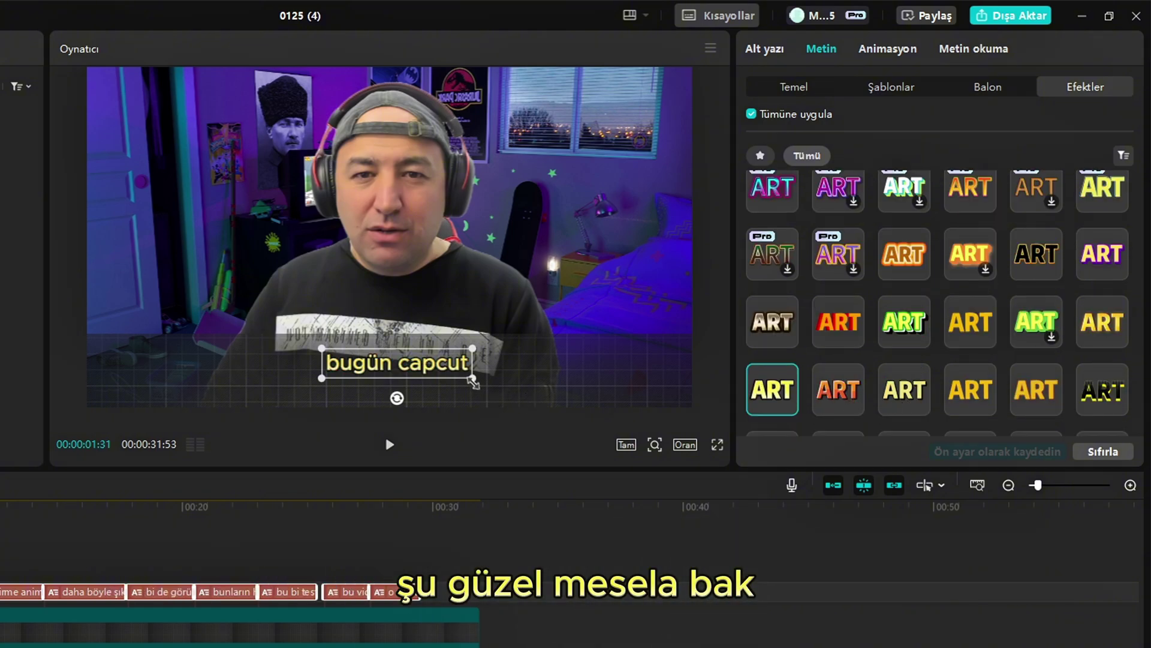
- Enlarge the captions slightly and move them down to the vertical centre of the background band
drag(473, 379, 480, 379)
key(Home)
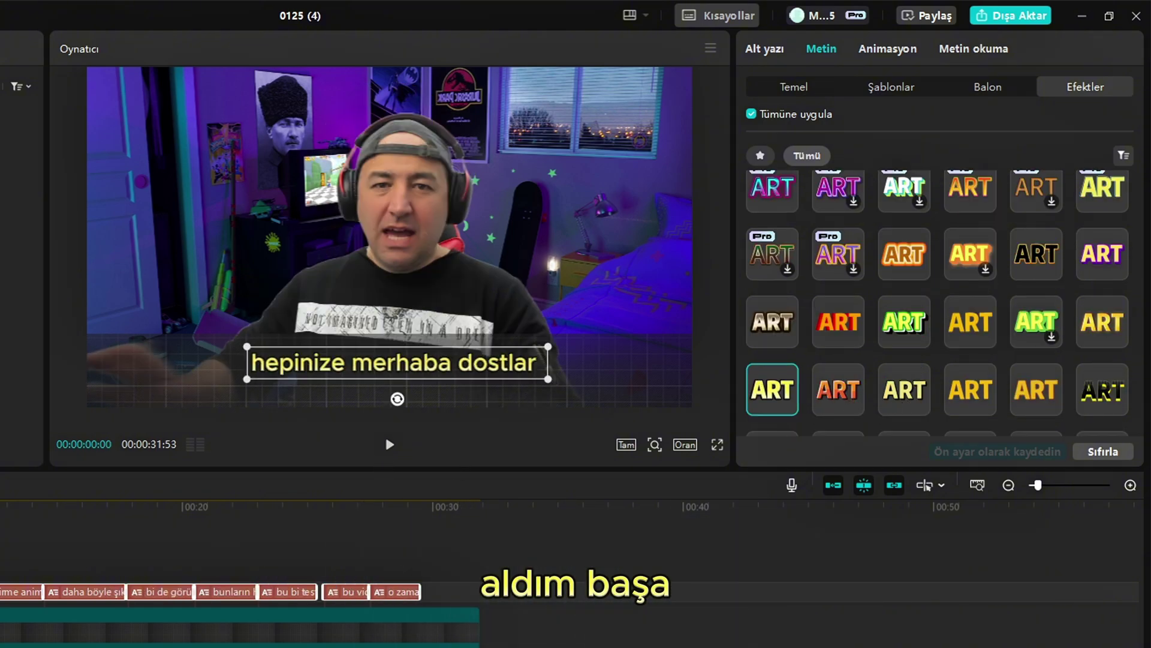
drag(394, 368, 394, 374)
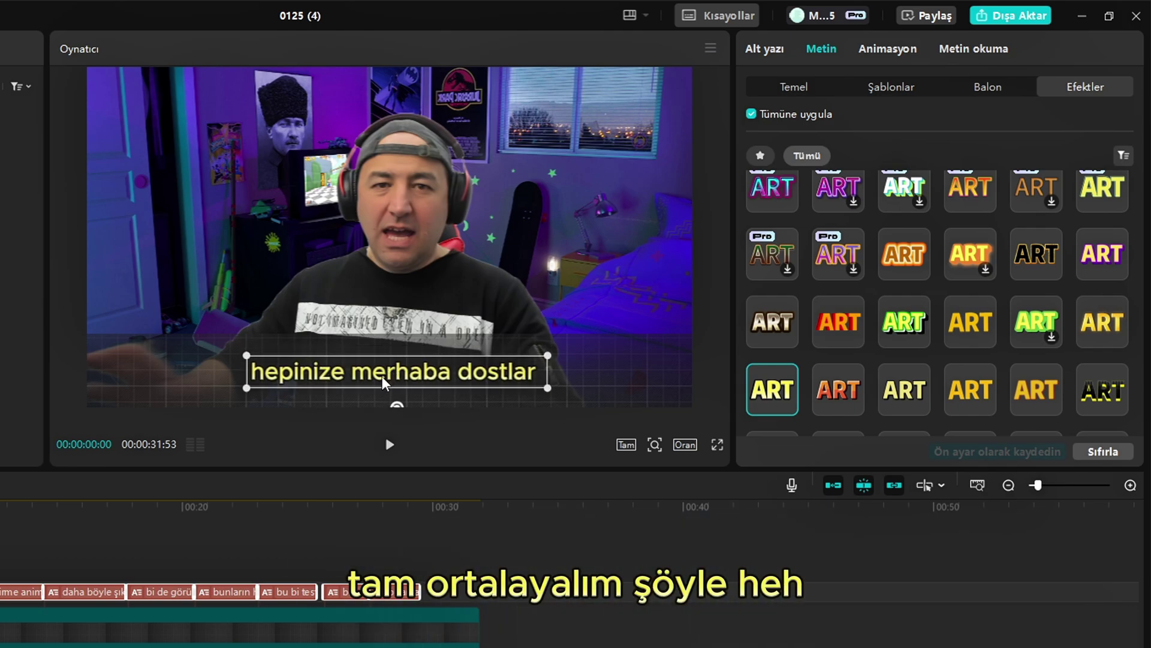
- Apply the Altın Tozu entrance (İç) animation to the captions and set its duration to 0.9 s
click(889, 53)
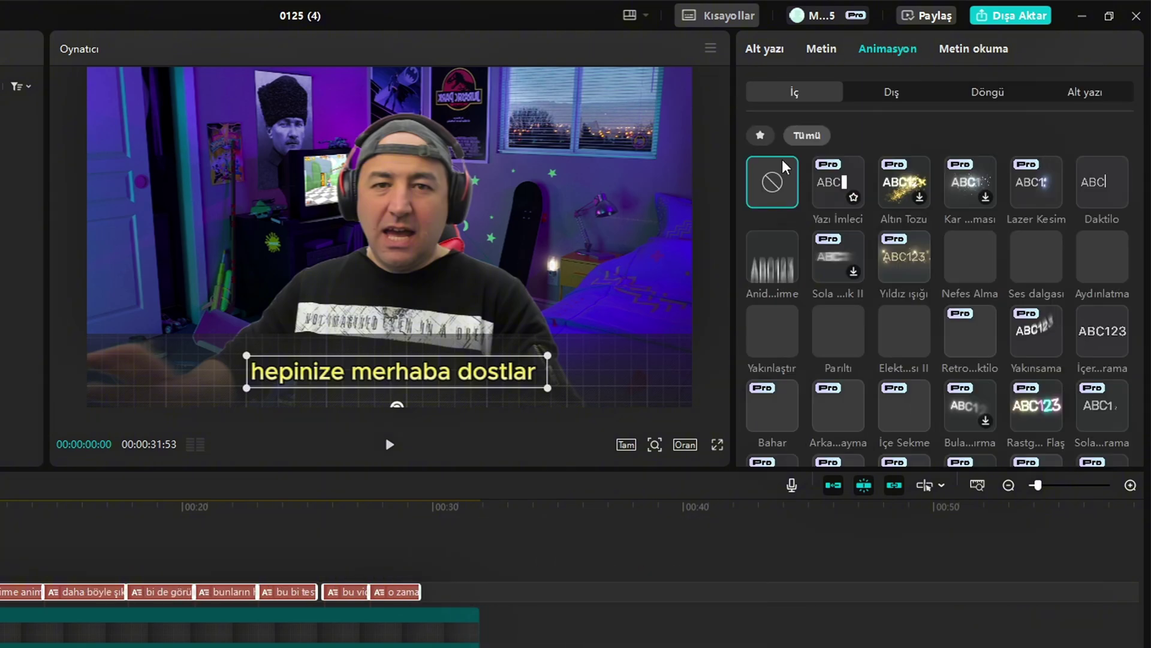
click(905, 182)
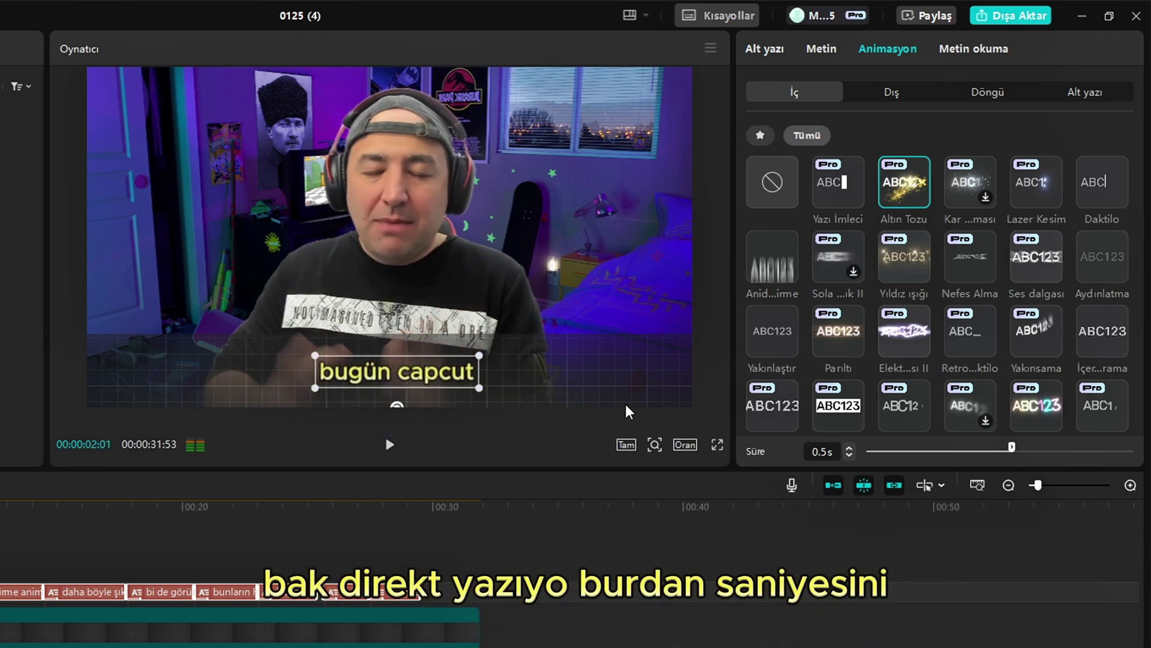
drag(1010, 451, 1133, 448)
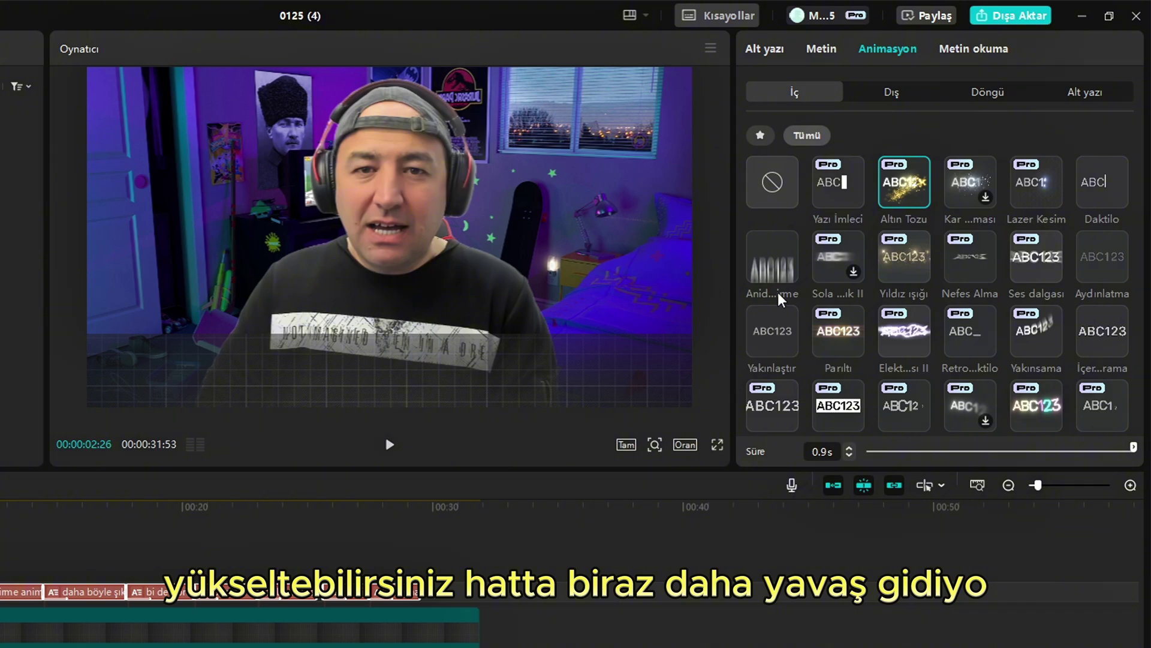
- Try other entrance animations on the captions, including Yakınsama and Sağa Süpür, previewing their playback
click(775, 274)
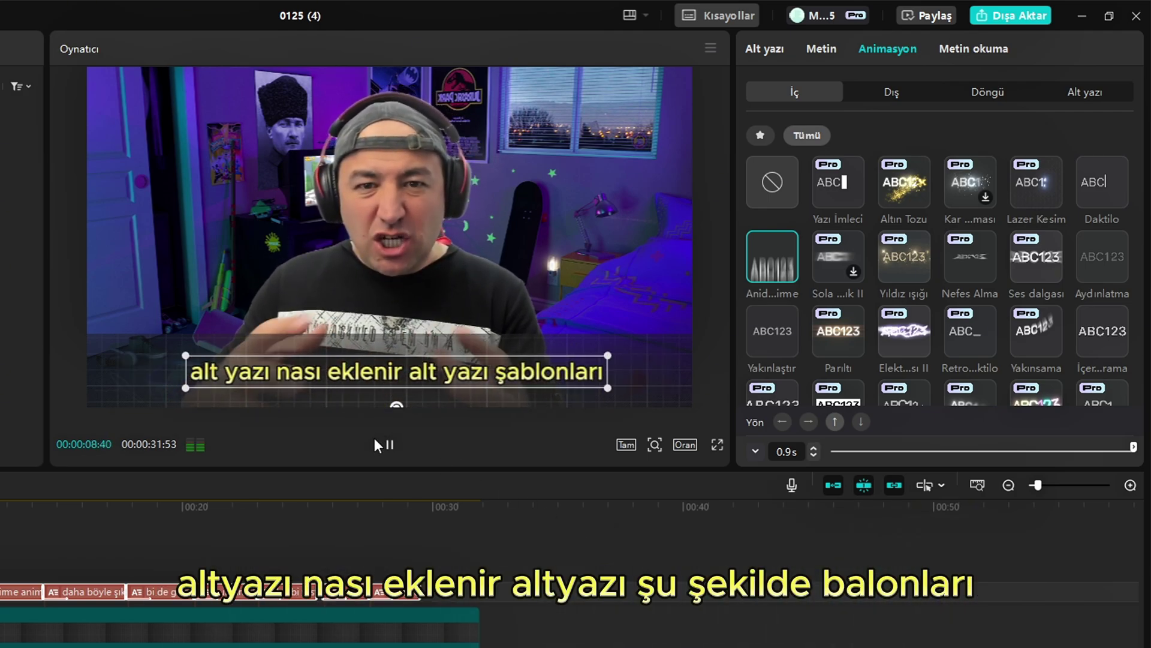
click(972, 334)
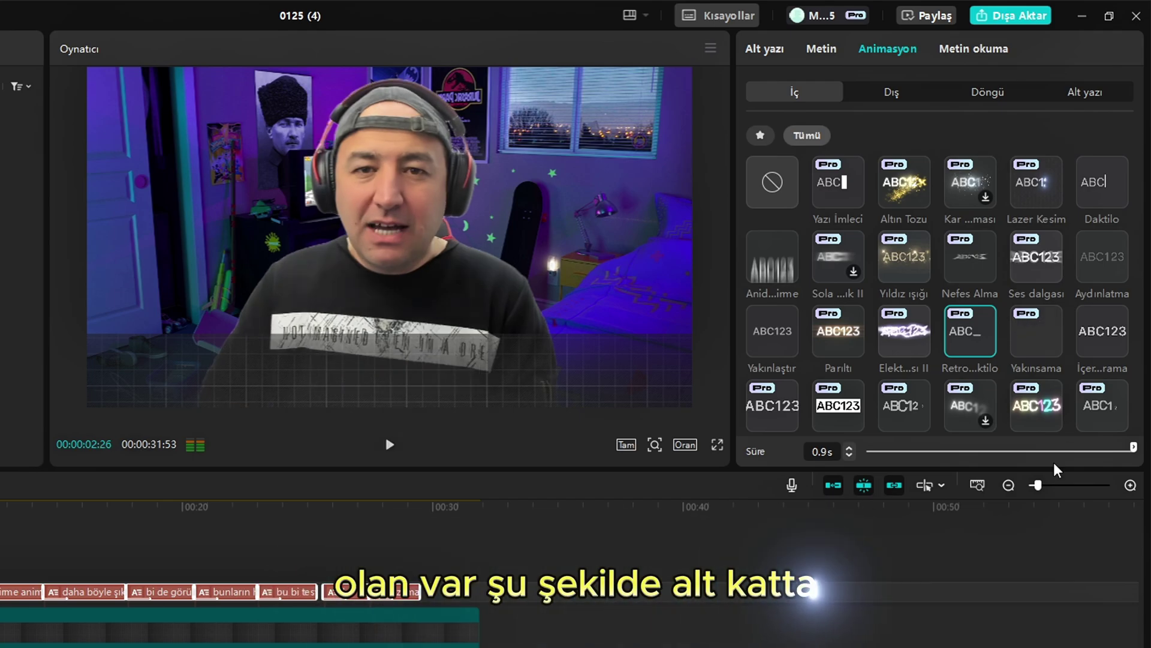
click(1036, 331)
scroll(881, 440, down, 1)
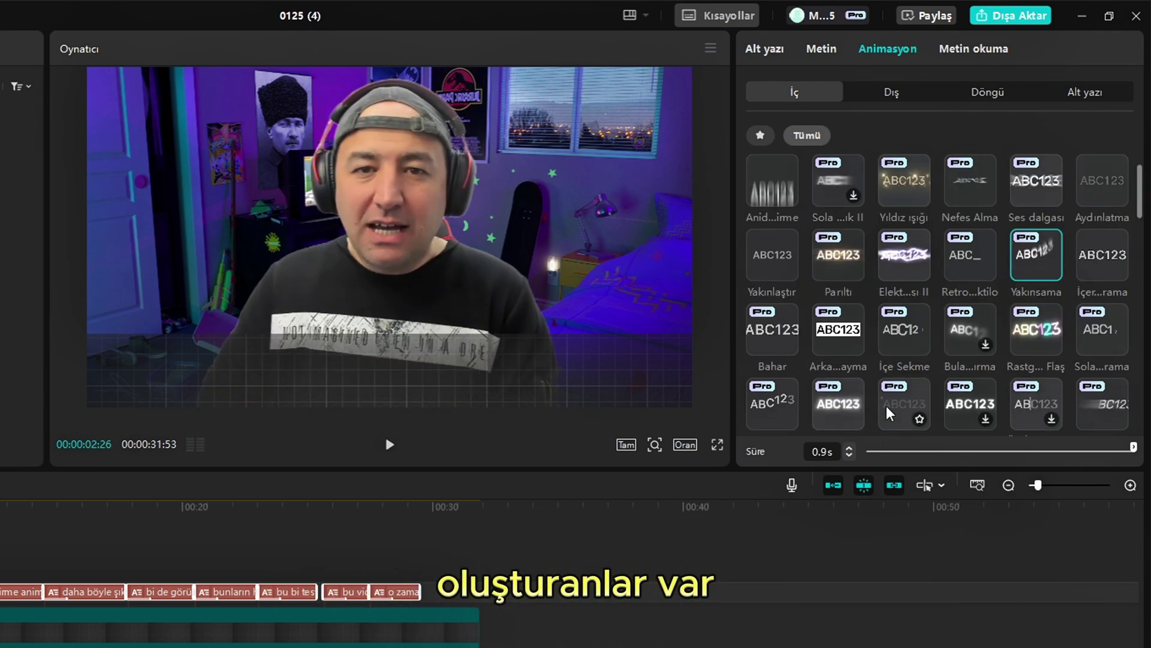
click(904, 403)
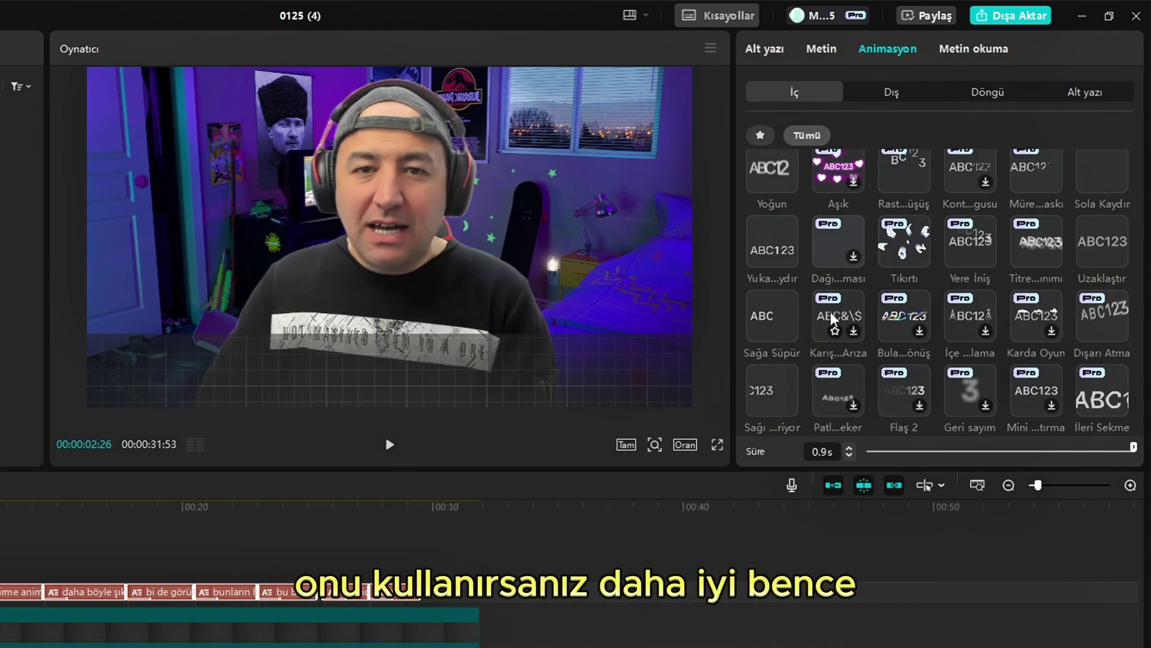
click(773, 316)
- Apply the Lazer Kesim entrance animation to all captions and play the video to preview it
scroll(815, 318, down, 3)
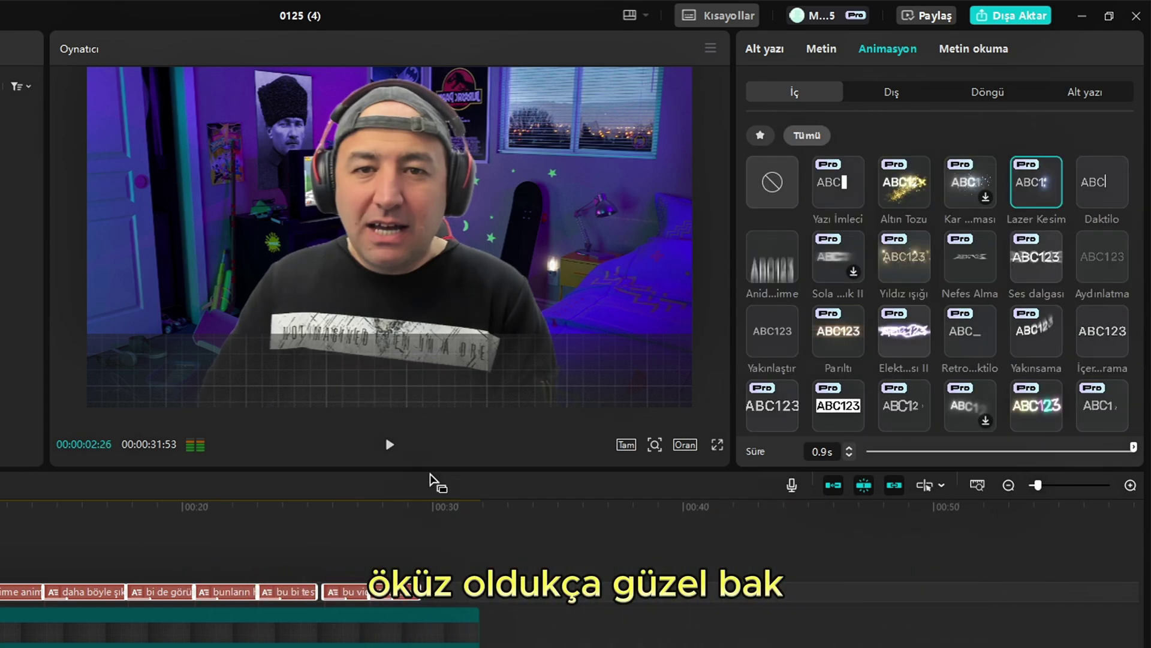
click(390, 445)
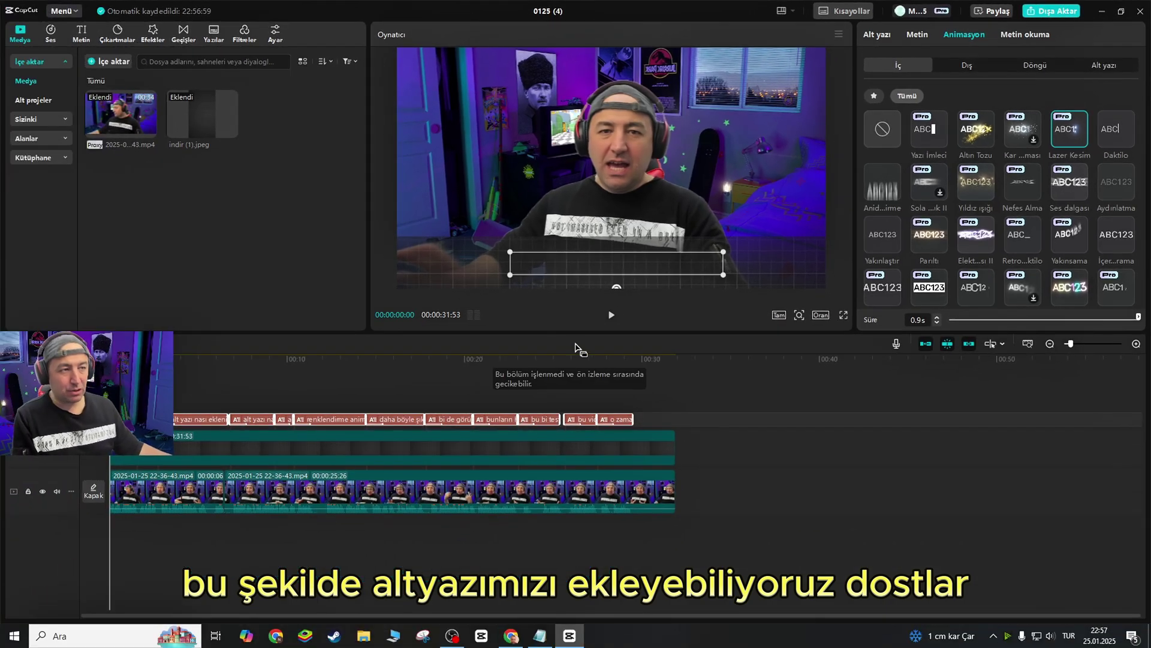
click(983, 64)
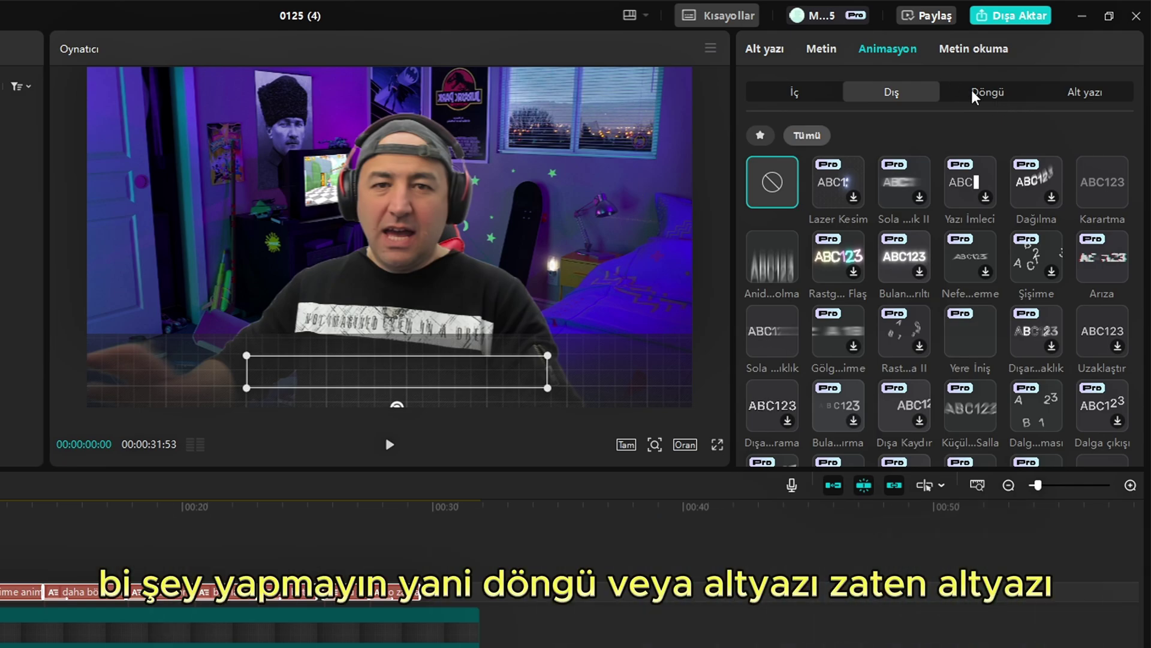
click(779, 95)
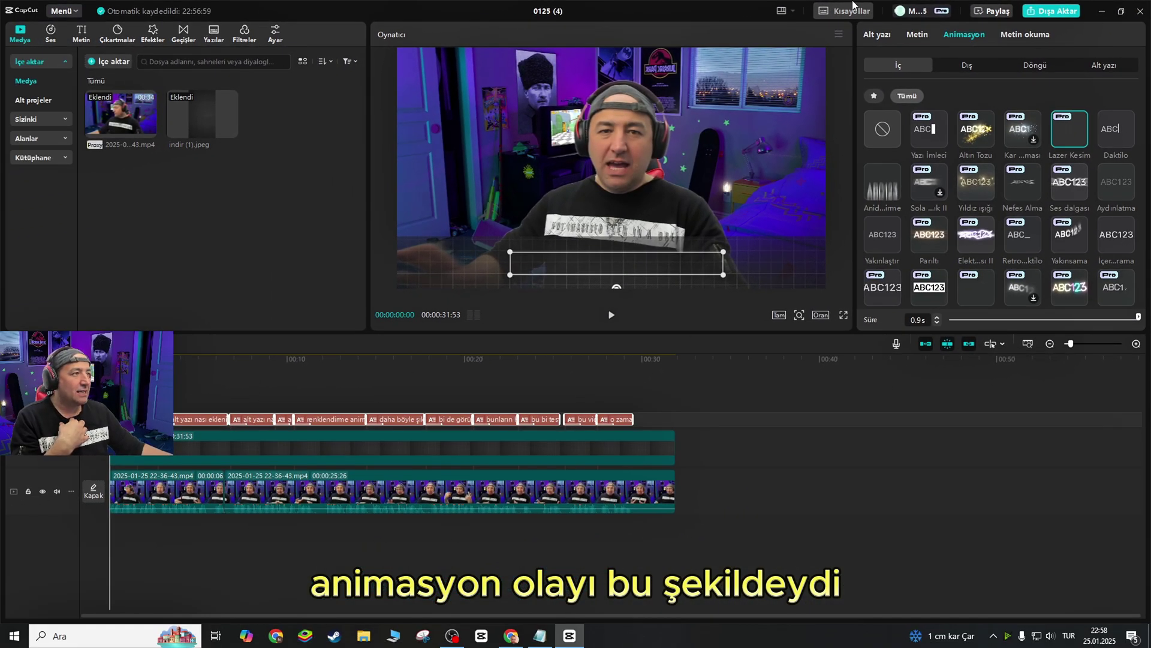
click(876, 34)
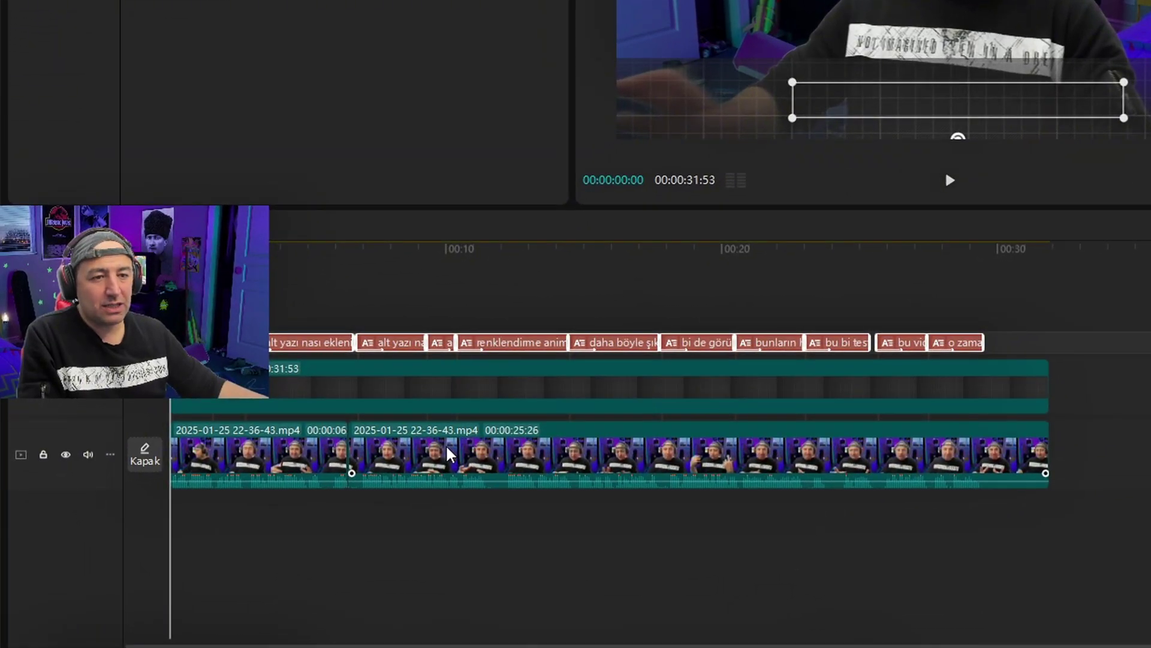
- Combine the two talking-head video clips on the main track into one compound clip (Birleşik klip)
click(267, 496)
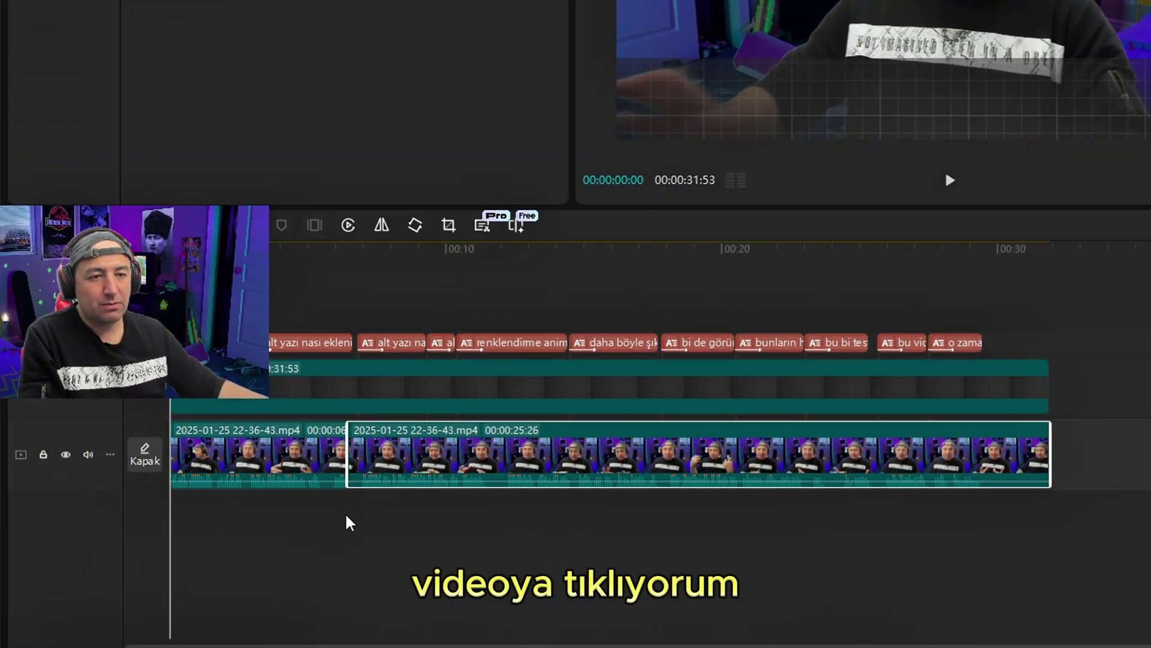
ctrl+click(336, 465)
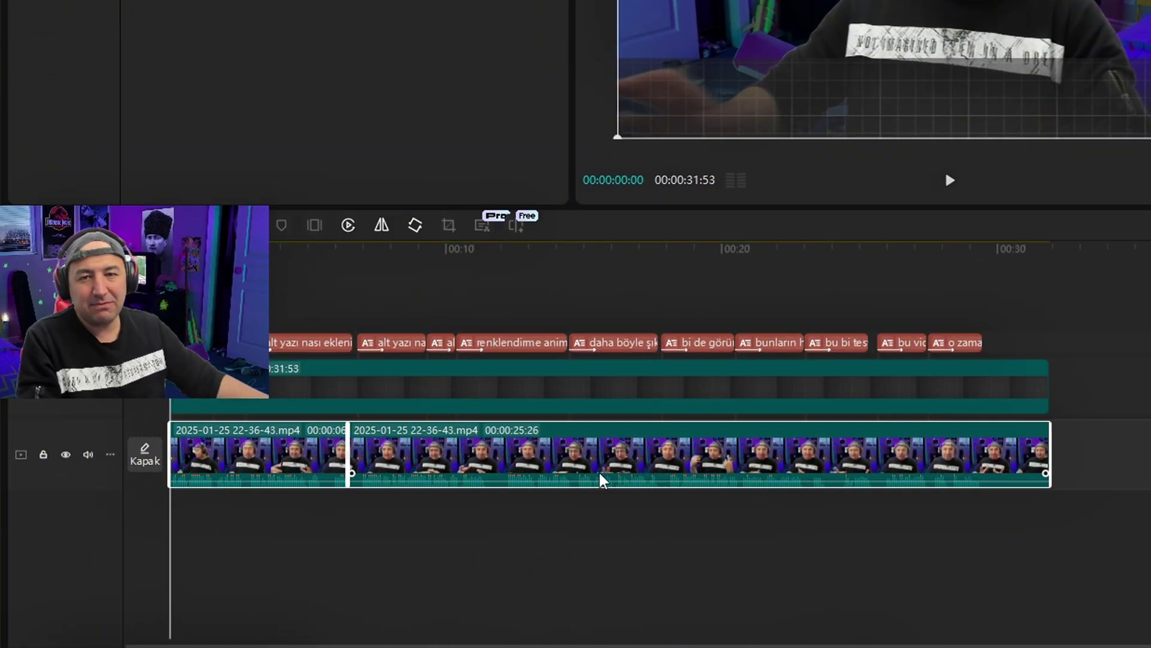
right_click(410, 458)
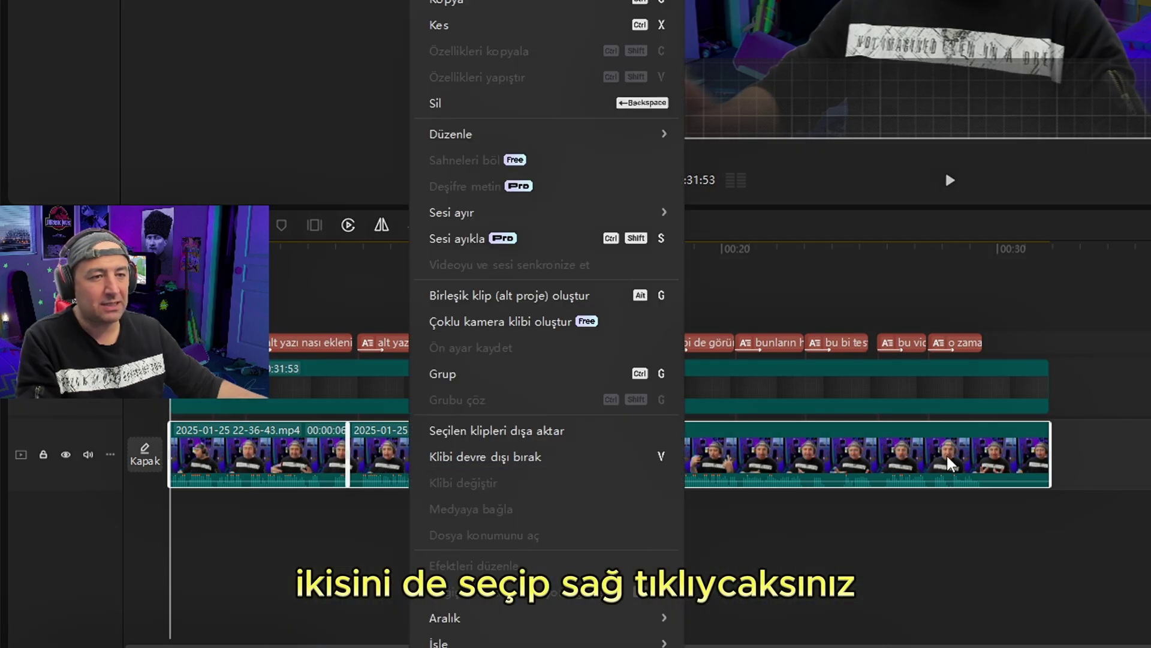
click(522, 296)
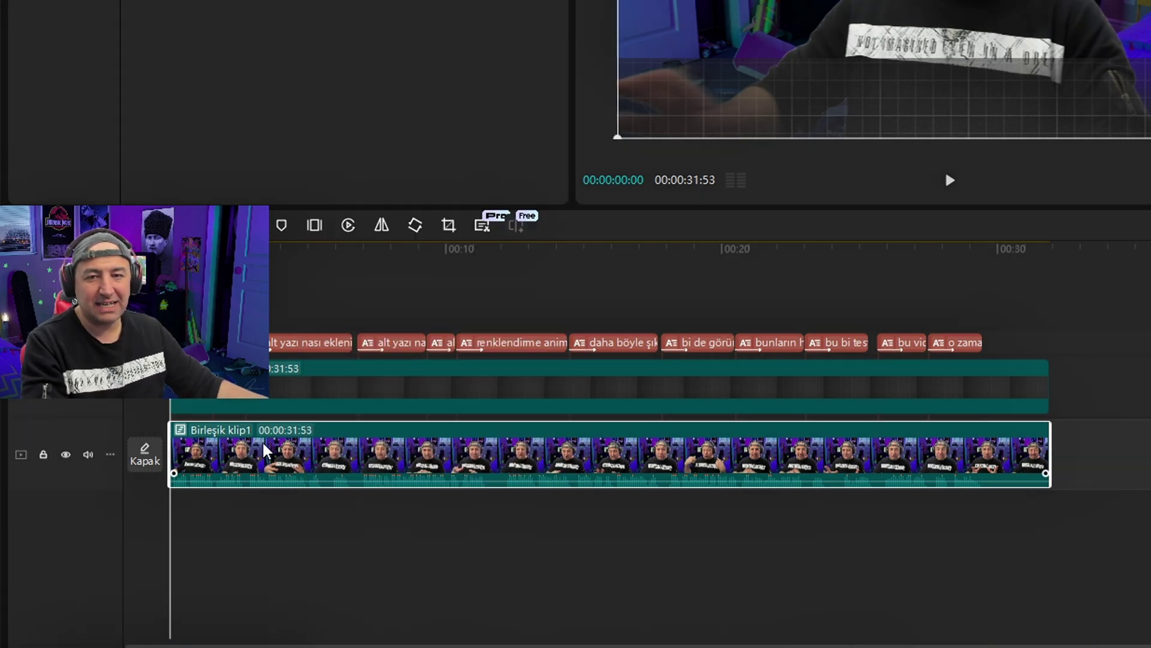
- Duplicate the compound clip onto the track above and remove the copy's background with automatic removal (Otomatik kaldırma)
key(ctrl+c)
key(ctrl+v)
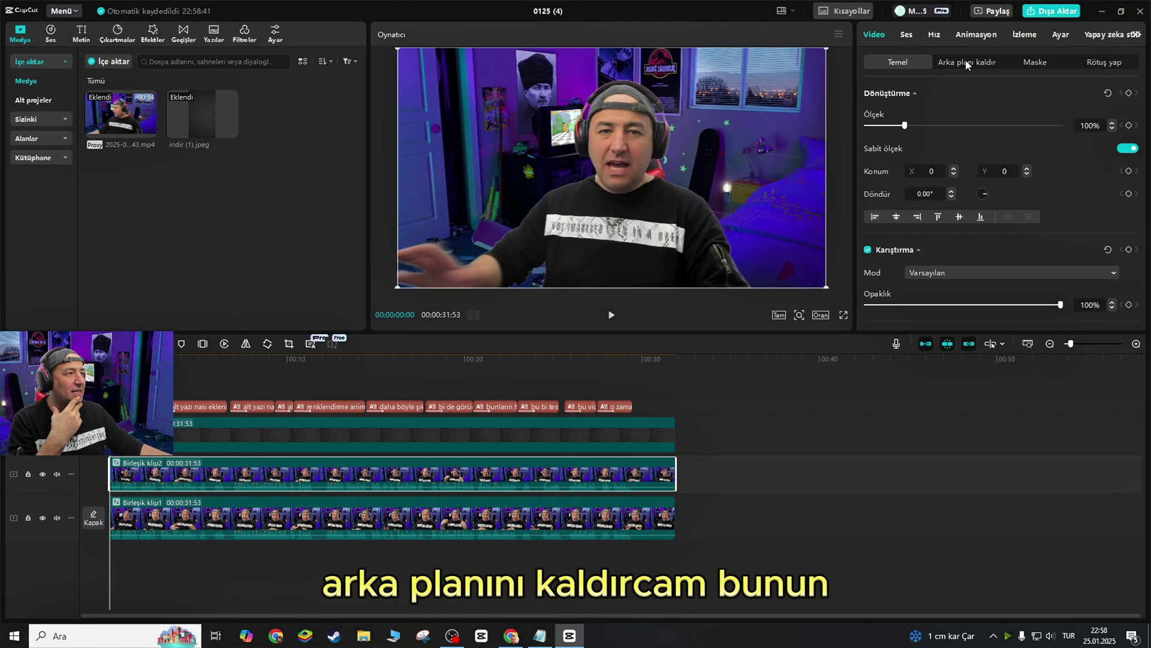
click(966, 61)
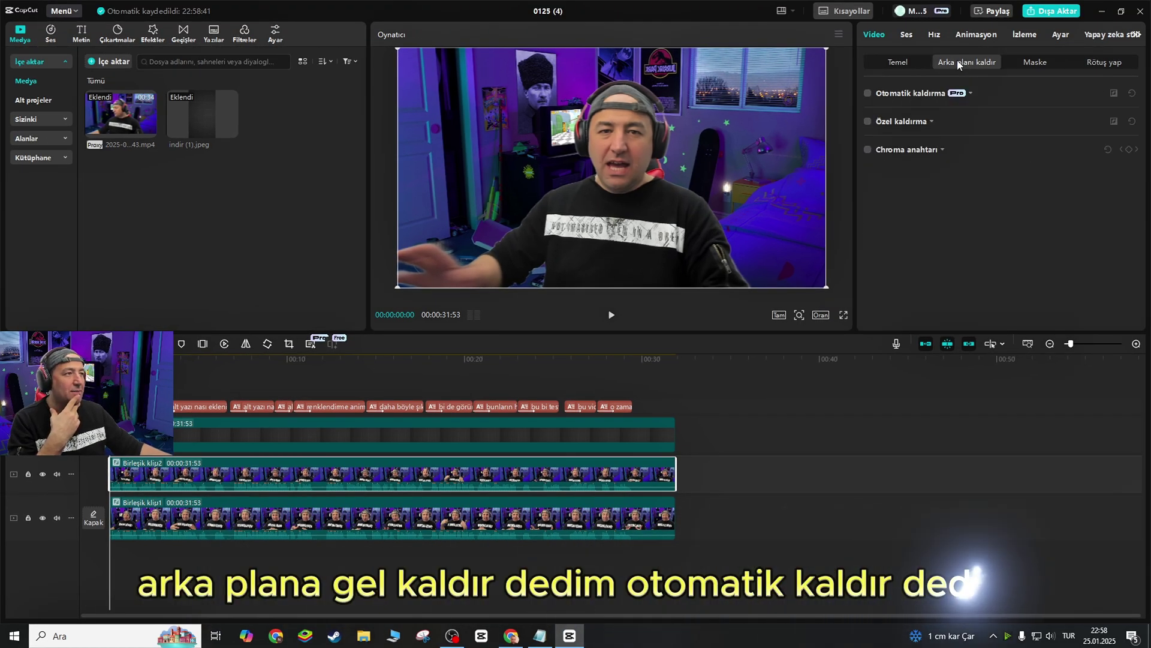
click(867, 94)
click(466, 35)
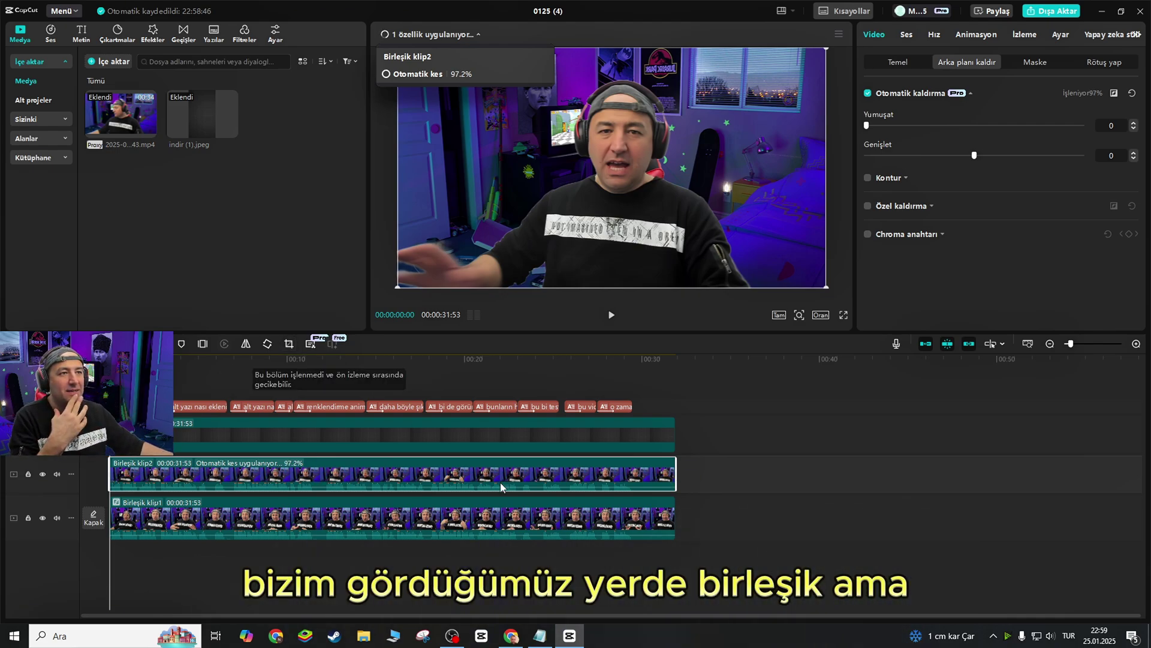
- Delete the grid background band while the main video track is hidden, and show the track again
click(42, 519)
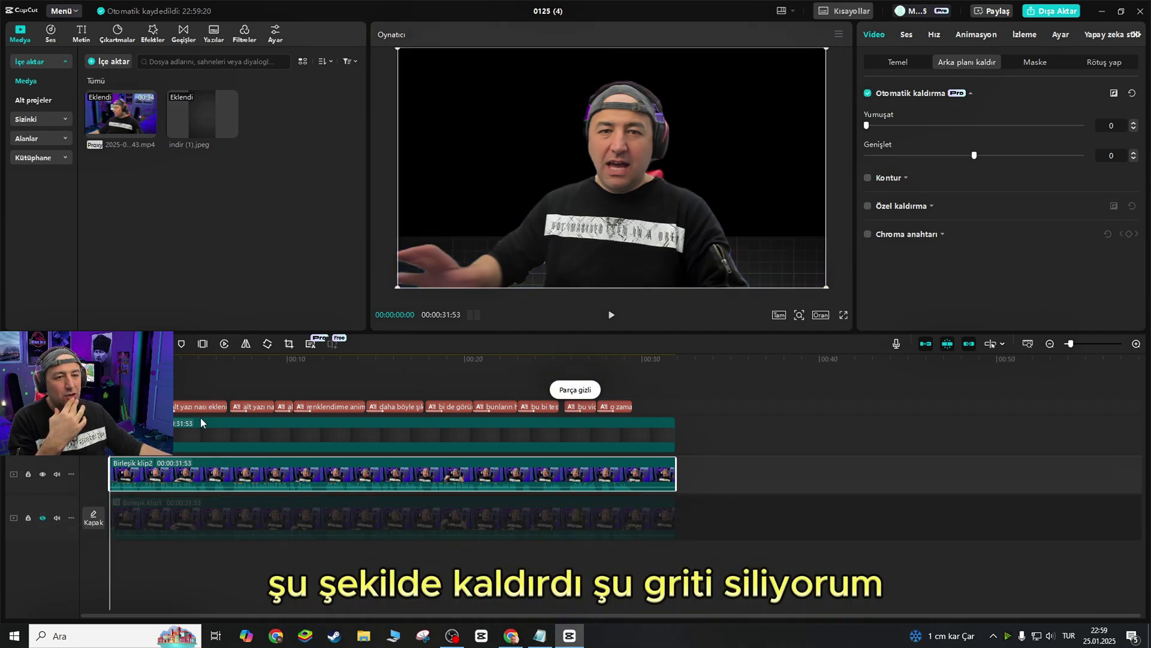
drag(201, 422, 196, 440)
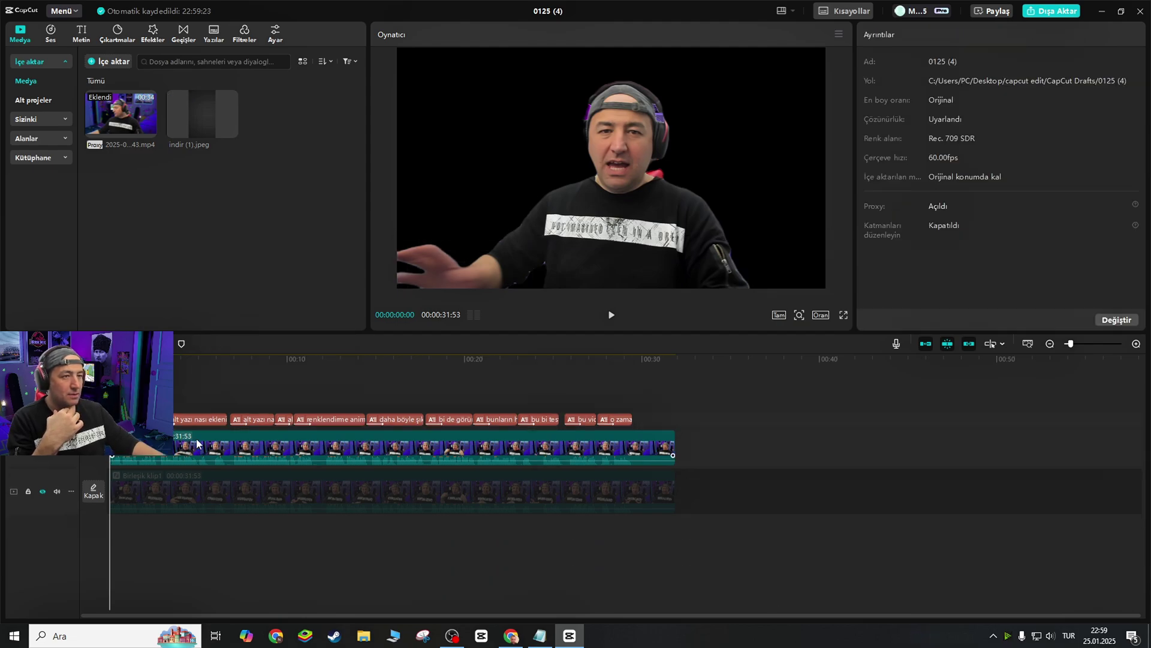
click(45, 491)
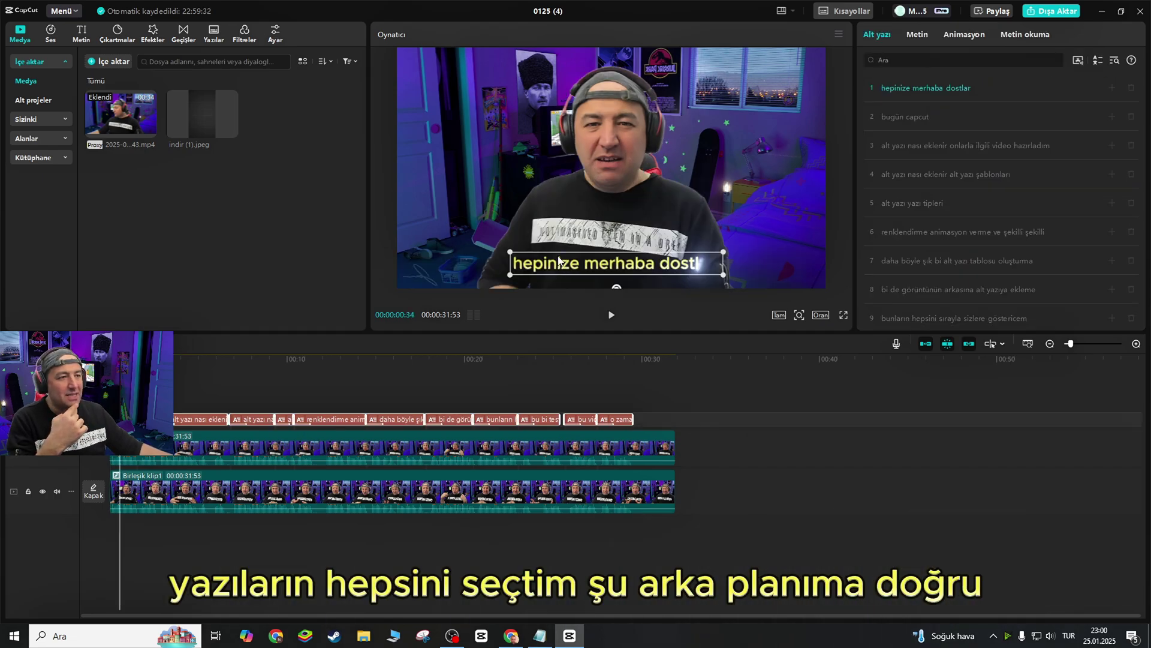
- Move all captions up to the speaker's head height and enlarge them to span most of the frame width
drag(559, 261, 555, 118)
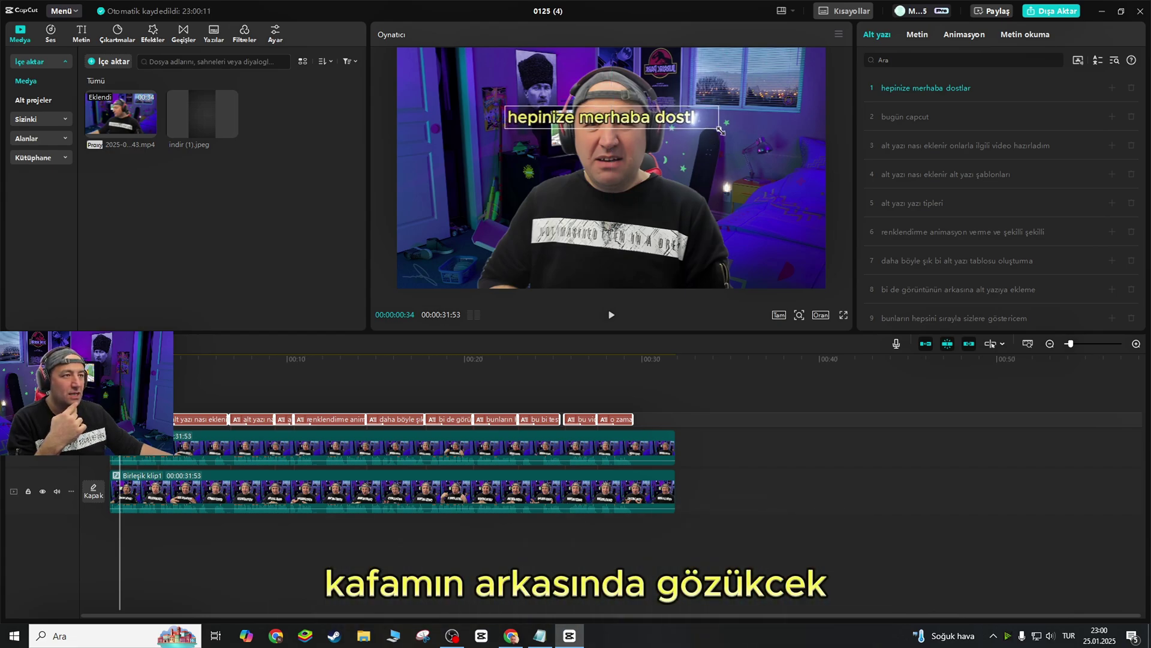
drag(719, 130, 788, 136)
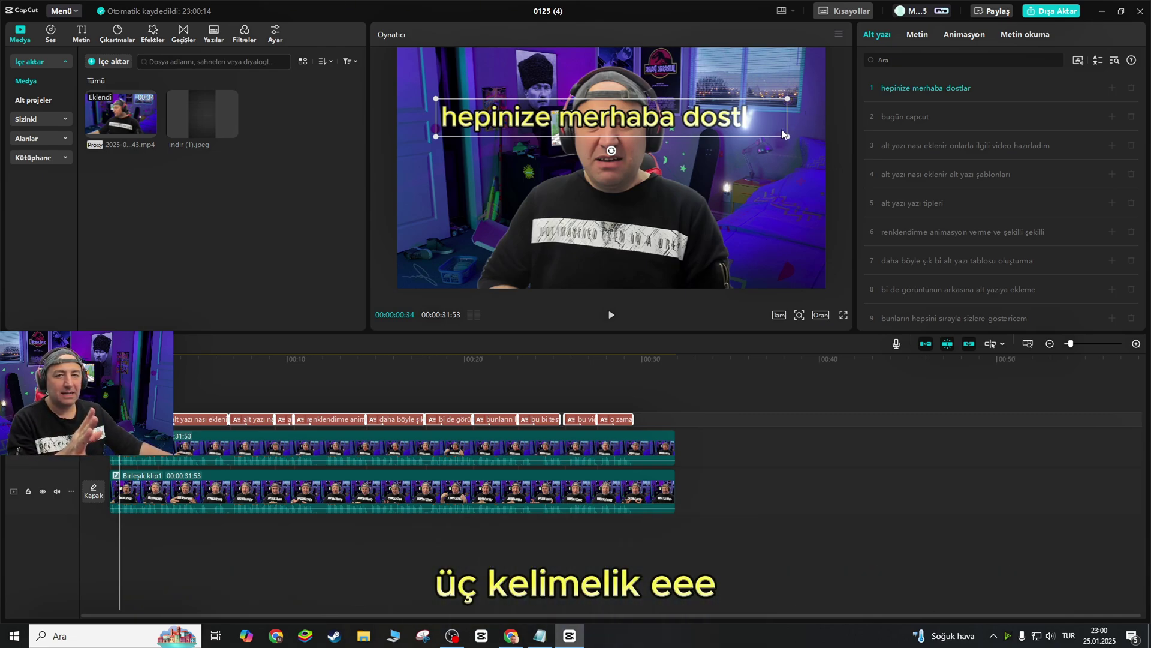
- Try a one-word turquoise text template and apply the bold yellow, two-word uppercase template with a dark outline to all captions
click(920, 38)
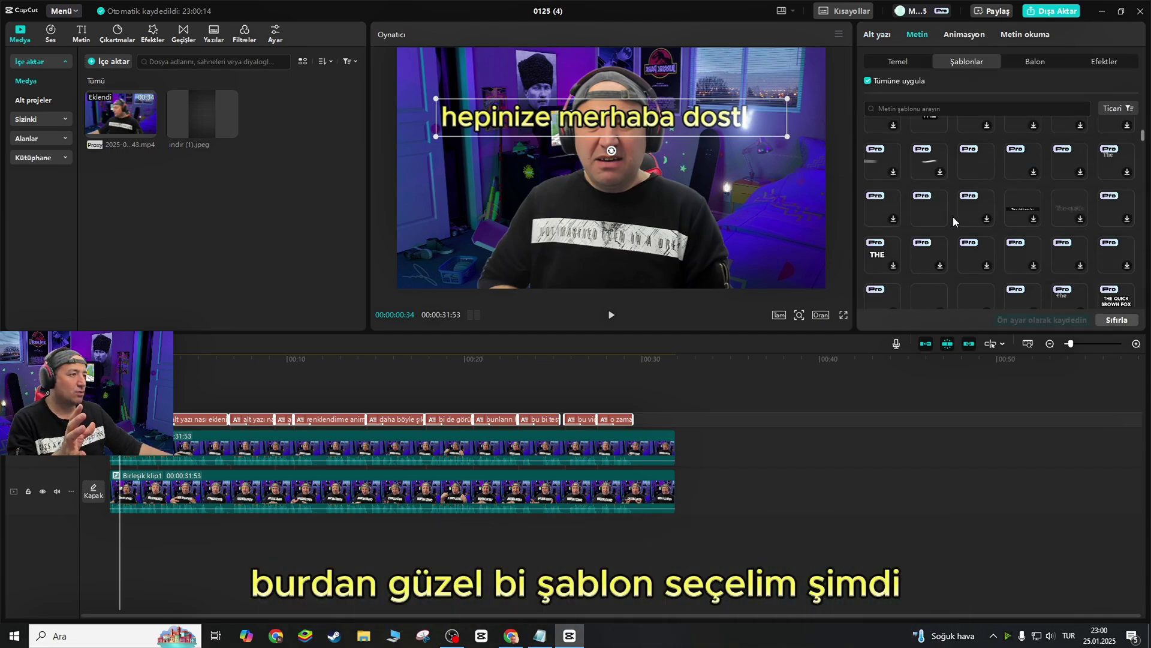
scroll(953, 216, down, 3)
scroll(970, 254, down, 2)
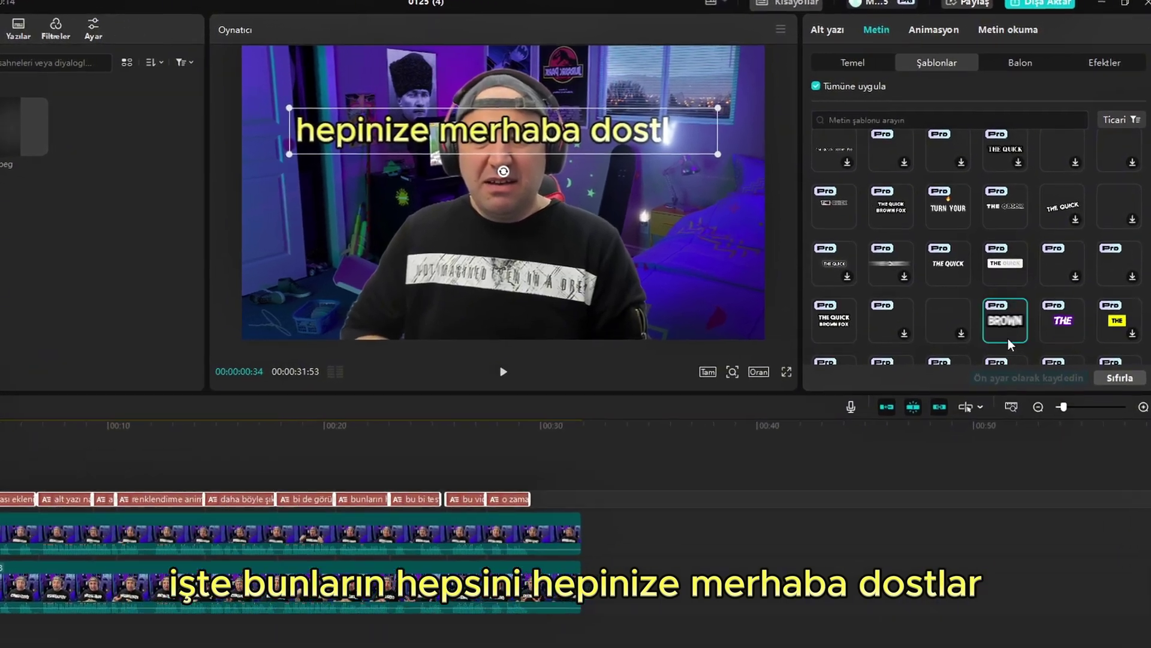
click(1005, 324)
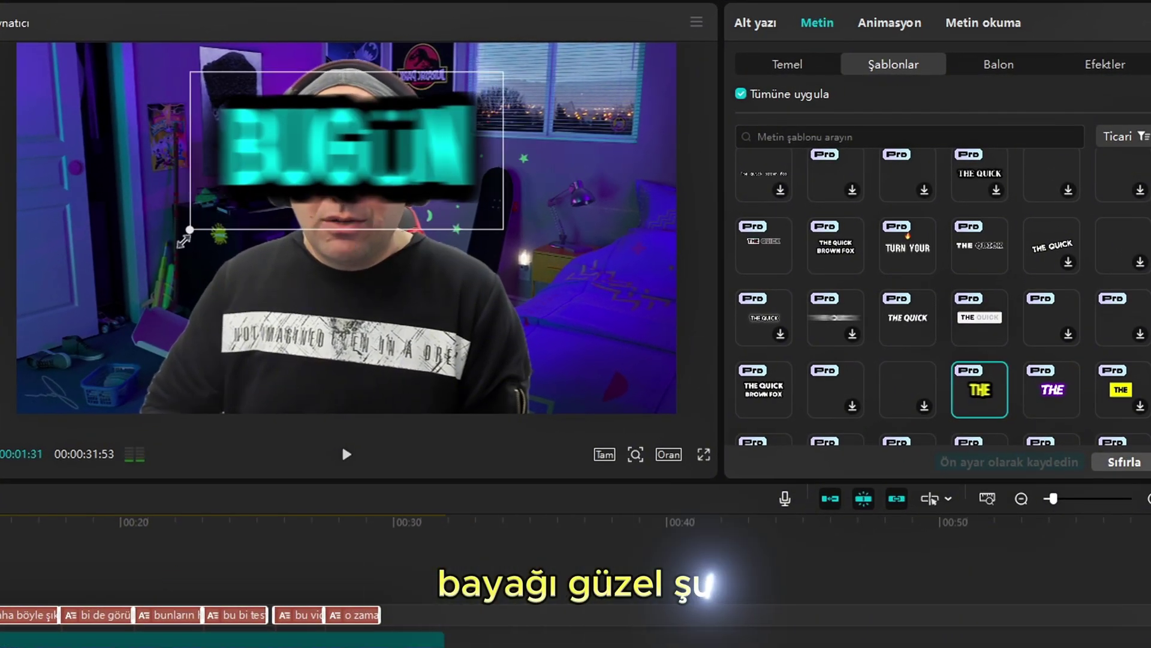
scroll(846, 339, down, 3)
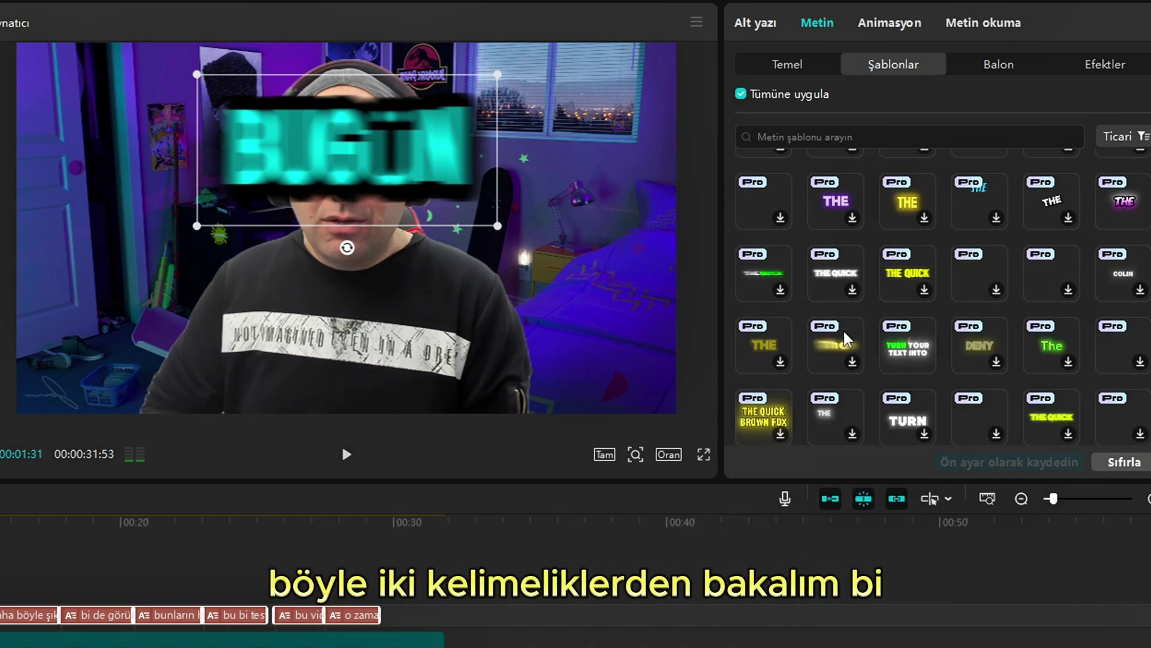
click(906, 351)
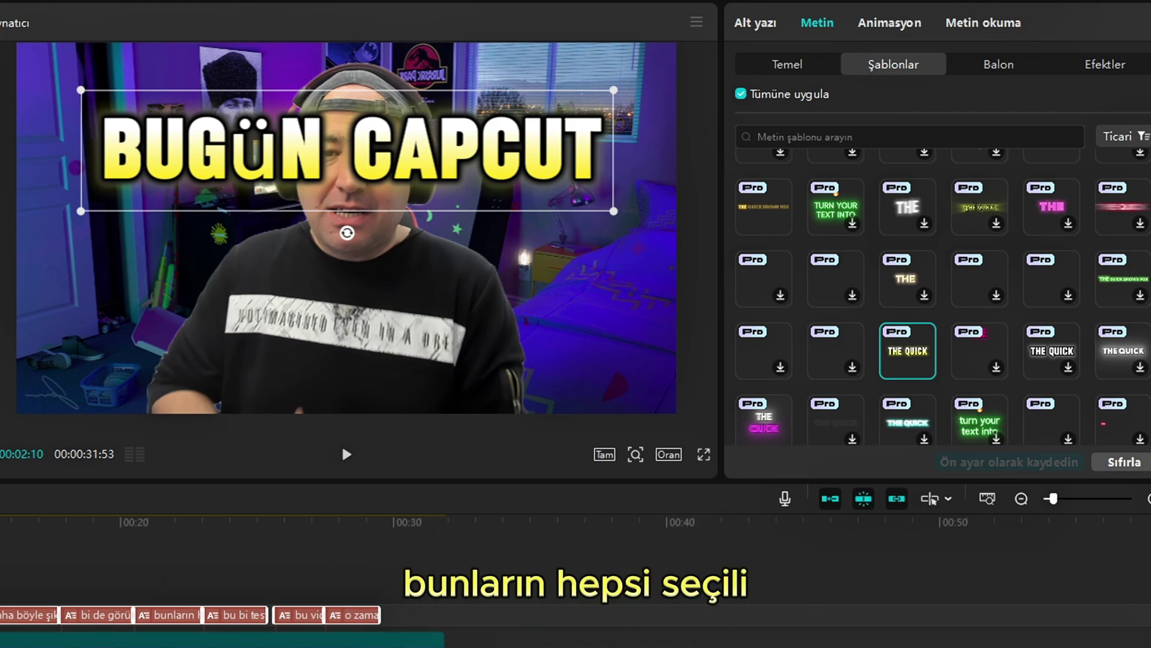
- Combine all captions and the lower video clip into one compound clip, so they sit behind the cut-out speaker
ctrl+click(219, 624)
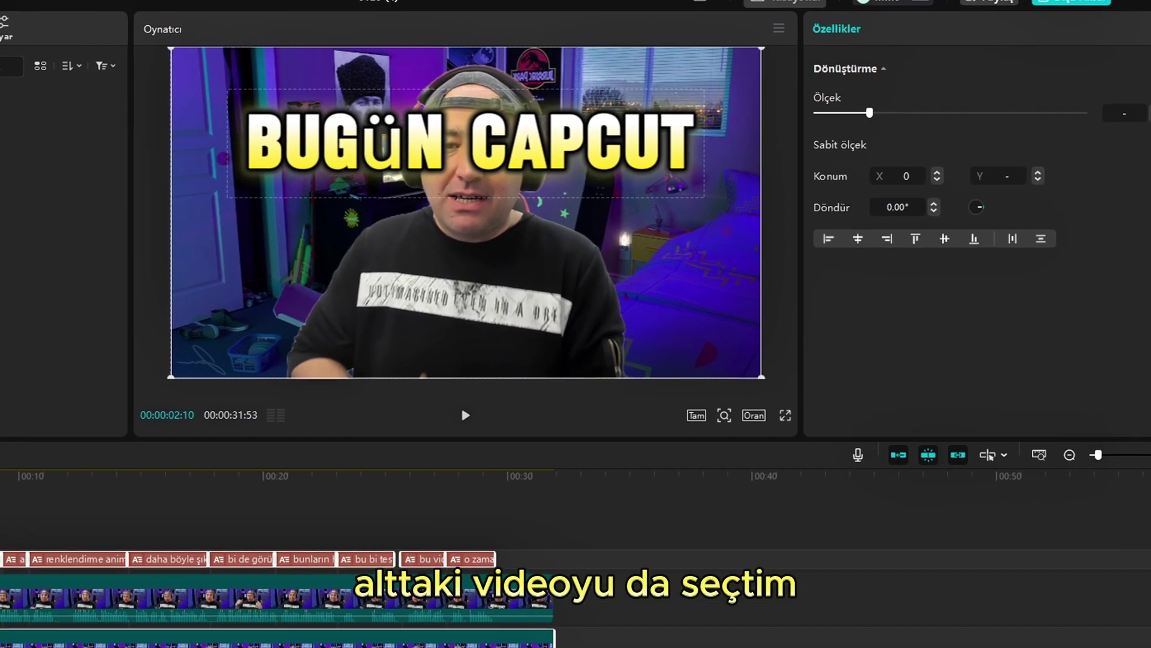
right_click(219, 624)
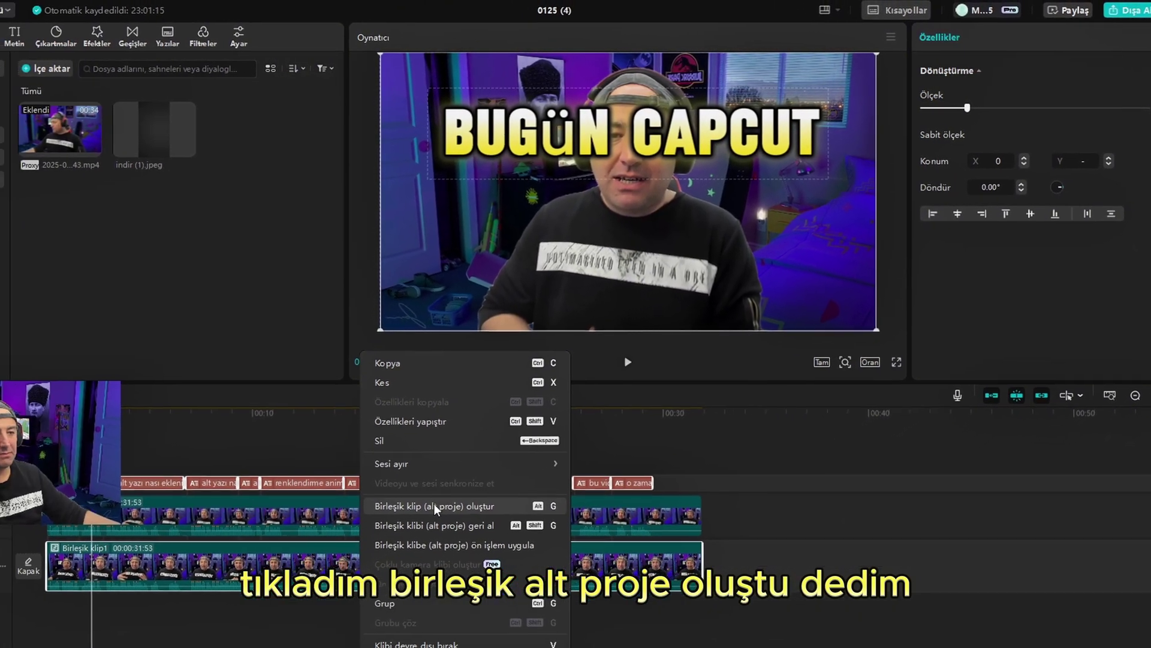
click(300, 559)
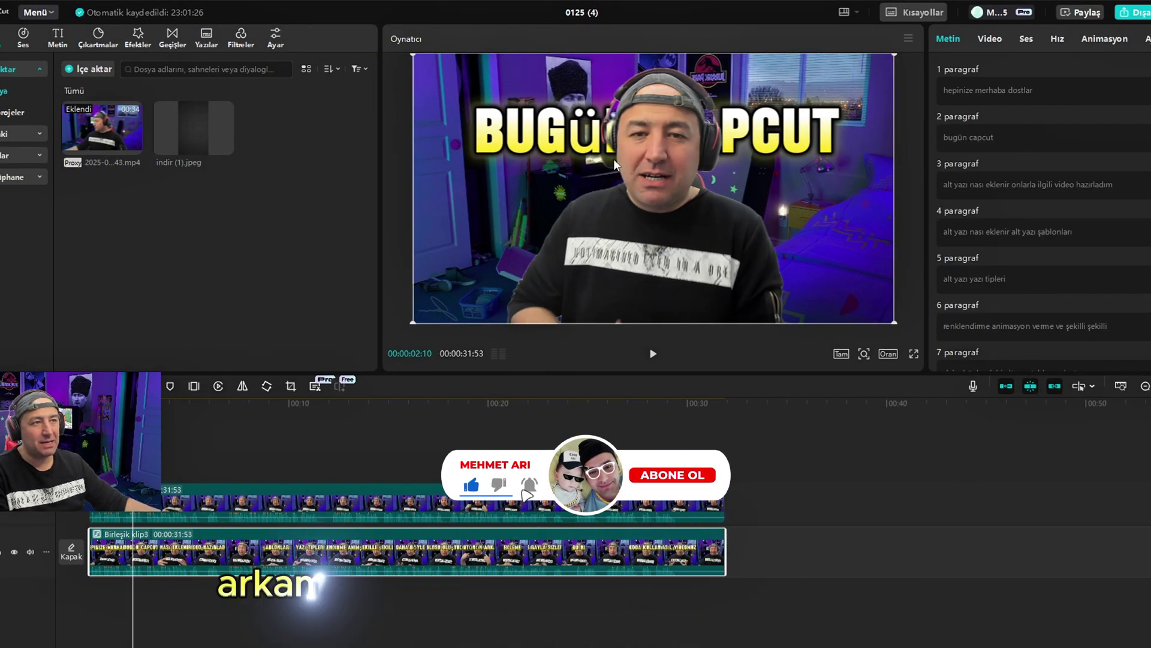
- Play the video from the start to preview the captions behind the speaker's head
click(357, 505)
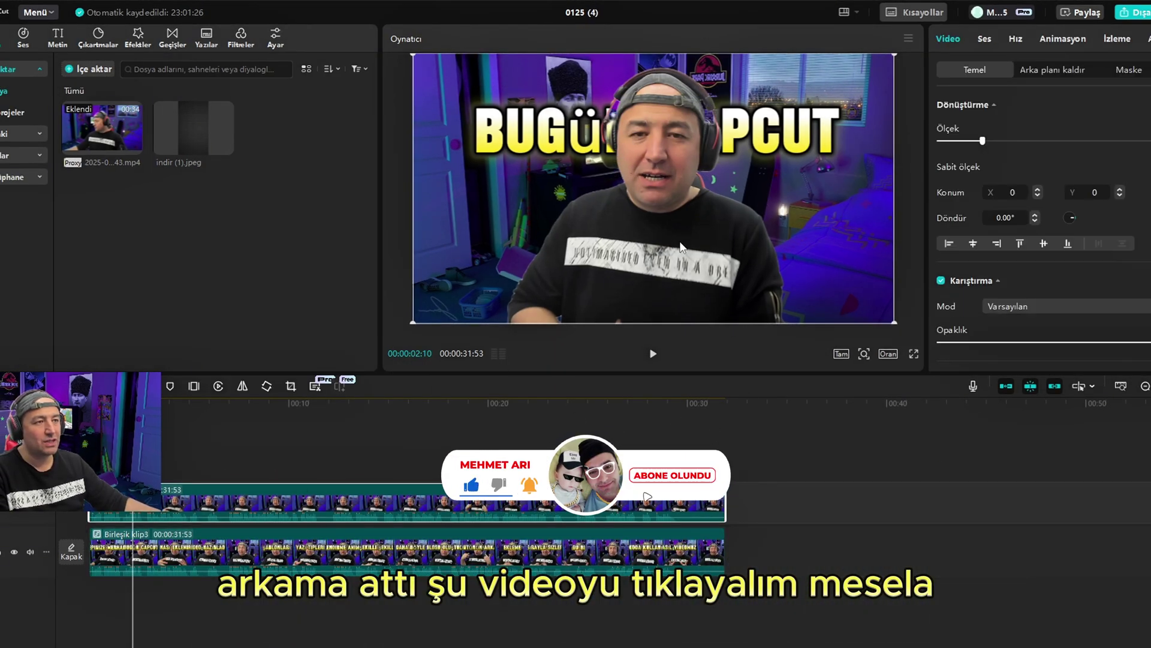
drag(670, 246, 665, 249)
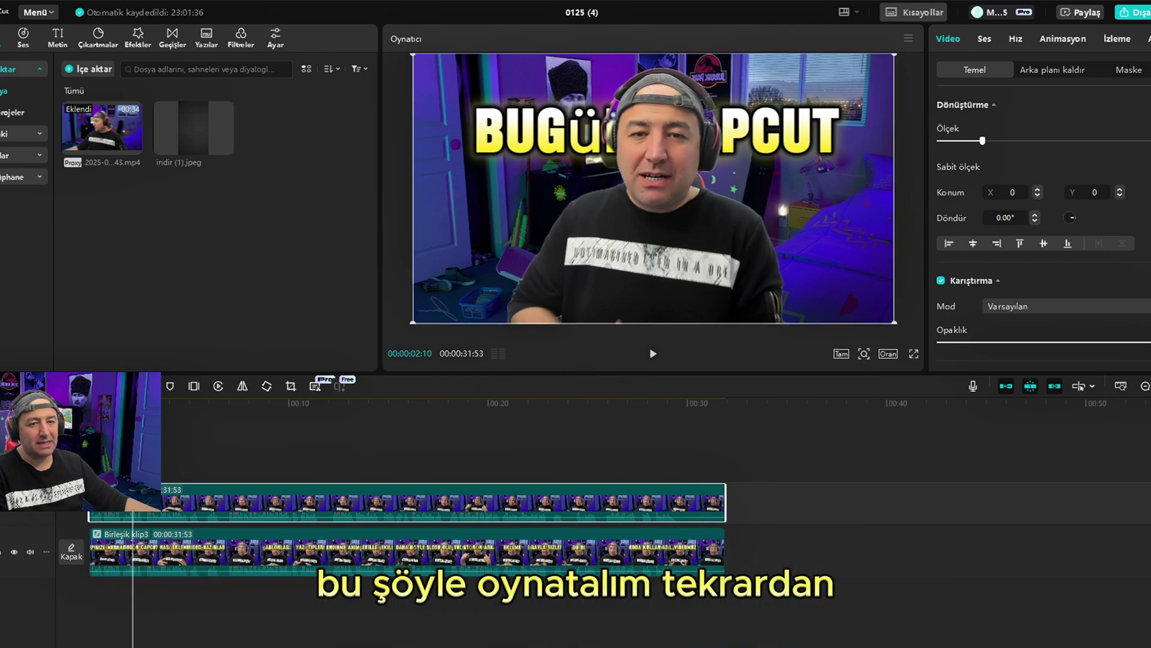
key(Home)
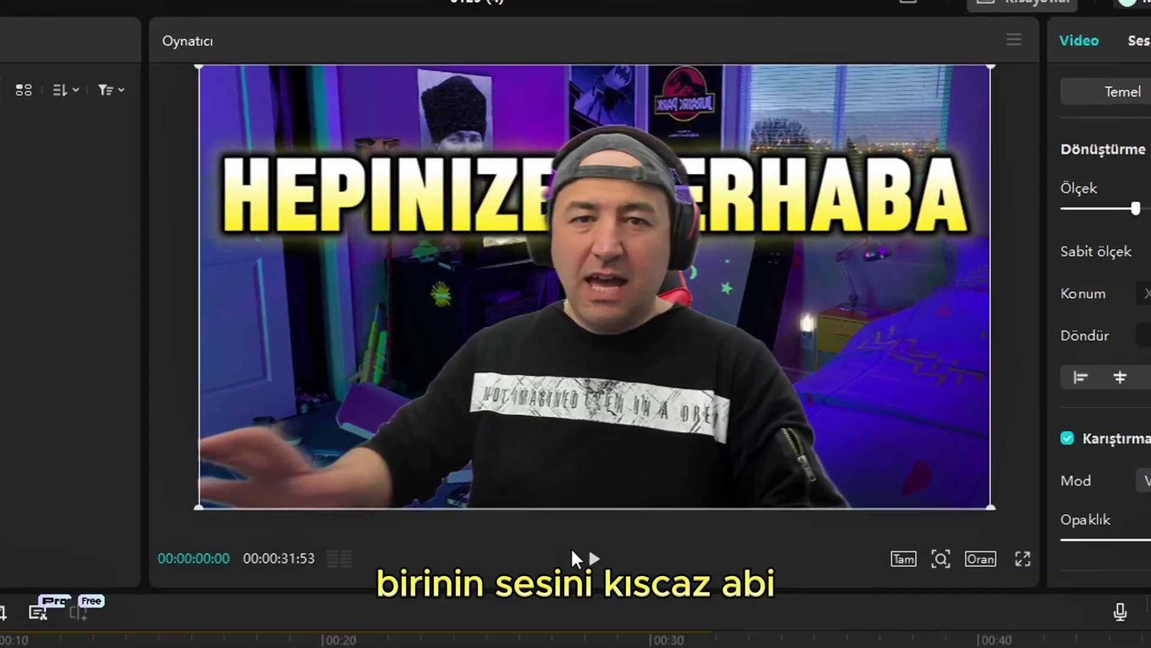
click(653, 354)
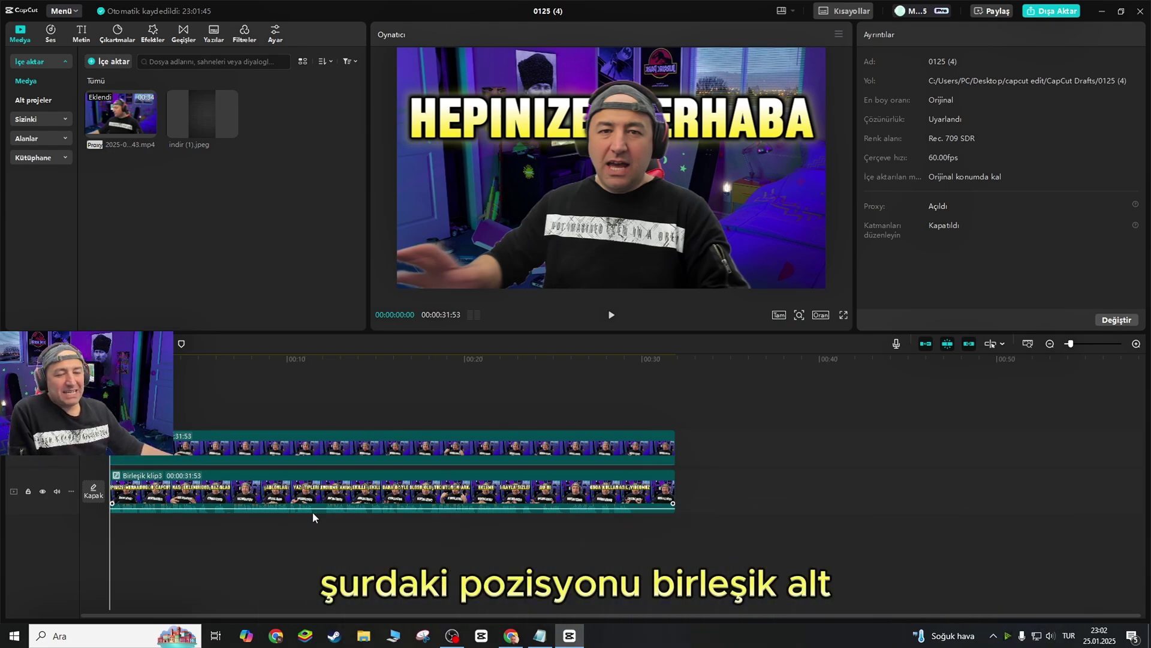
click(501, 452)
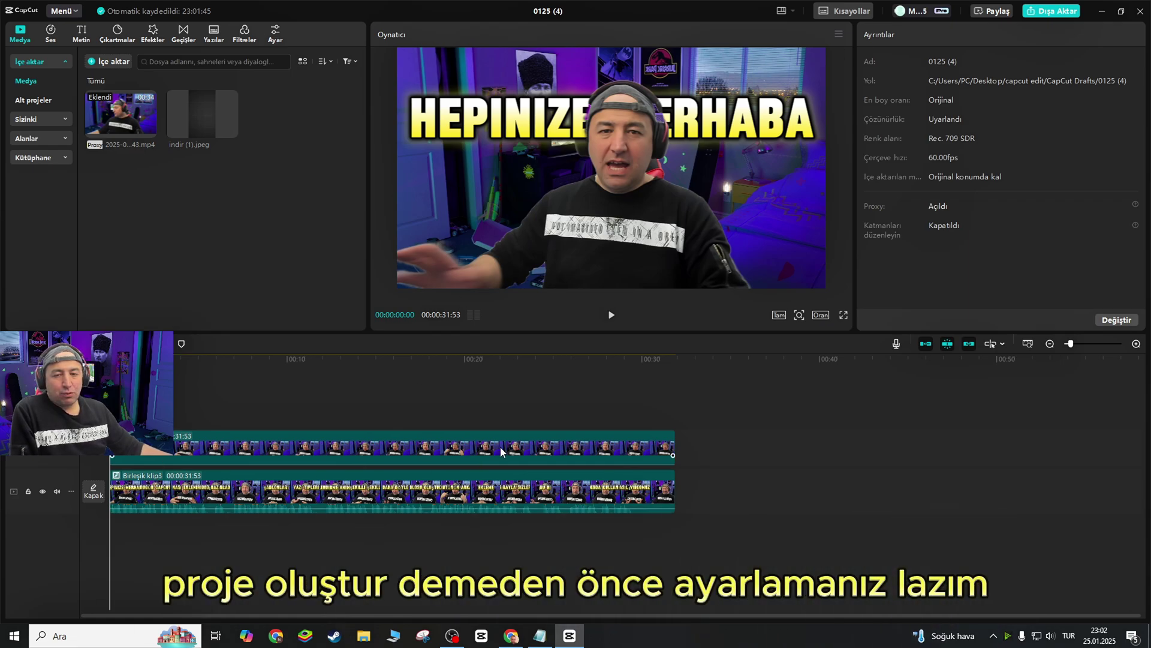
click(507, 117)
click(453, 496)
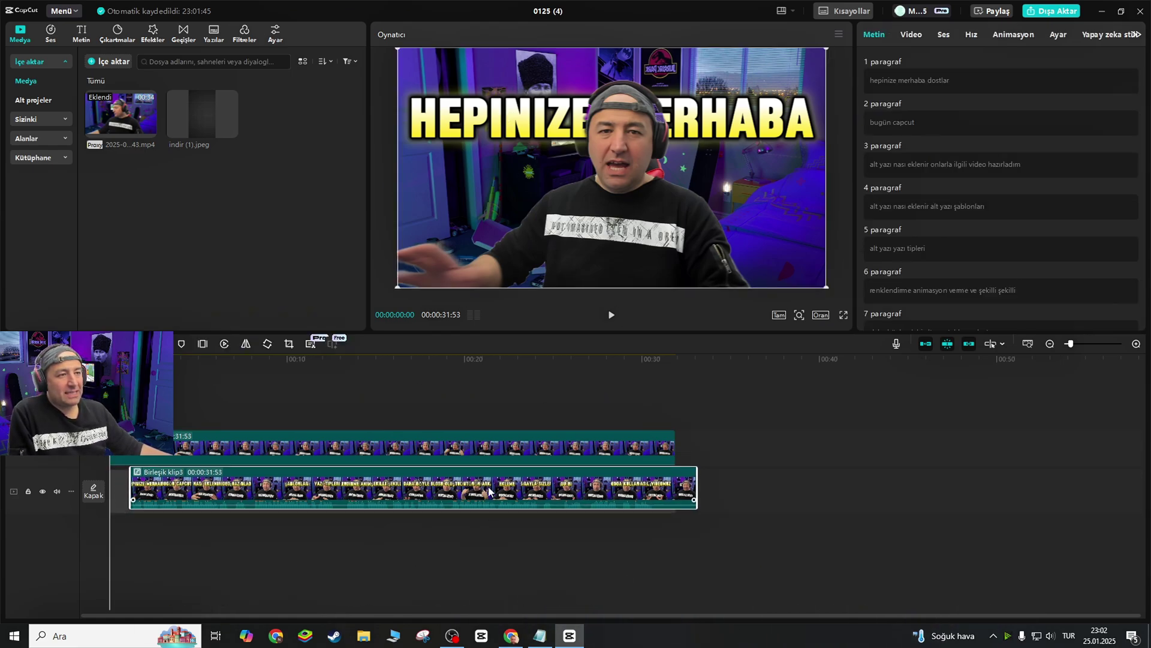